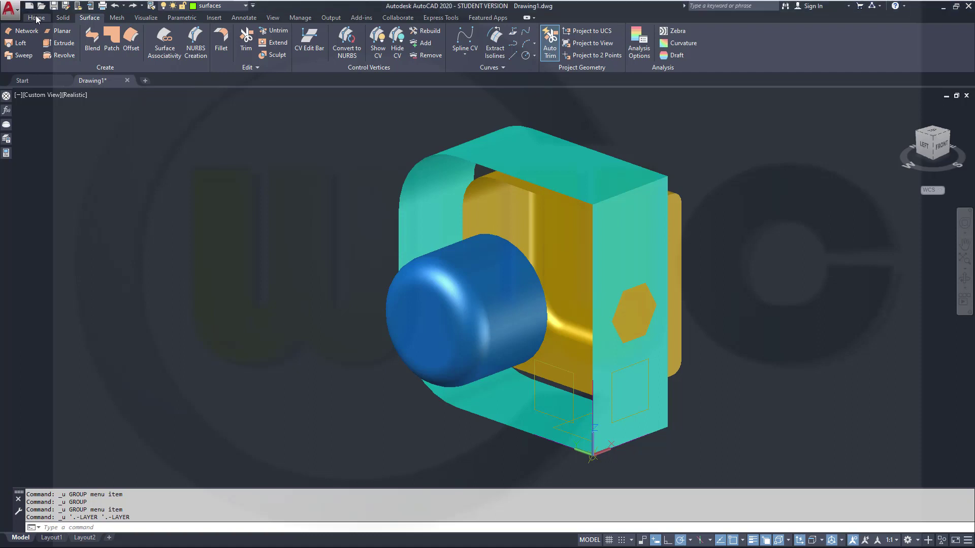
# Step: Thicken the cyan open surface into a 5-unit-thick solid and select the new 3D Solid
pyautogui.click(62, 17)
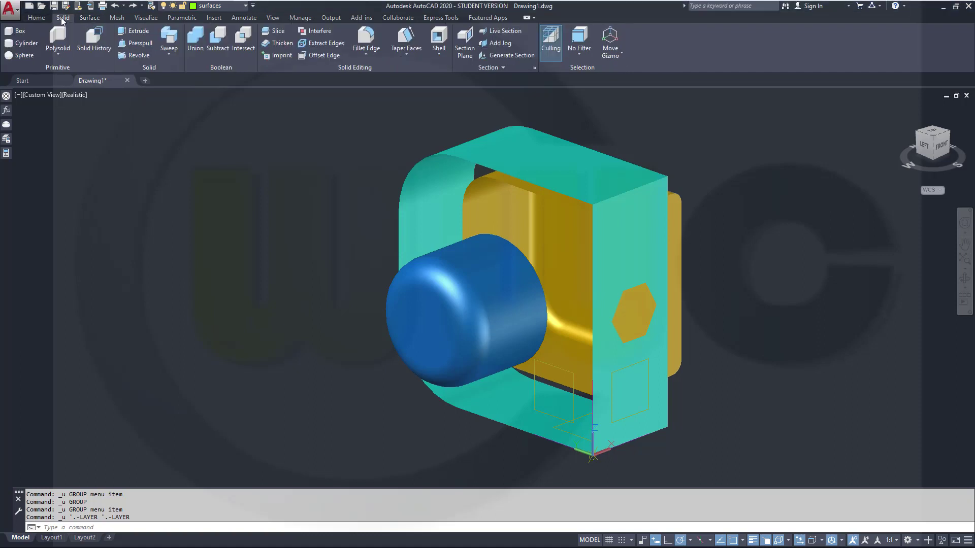
pyautogui.click(269, 43)
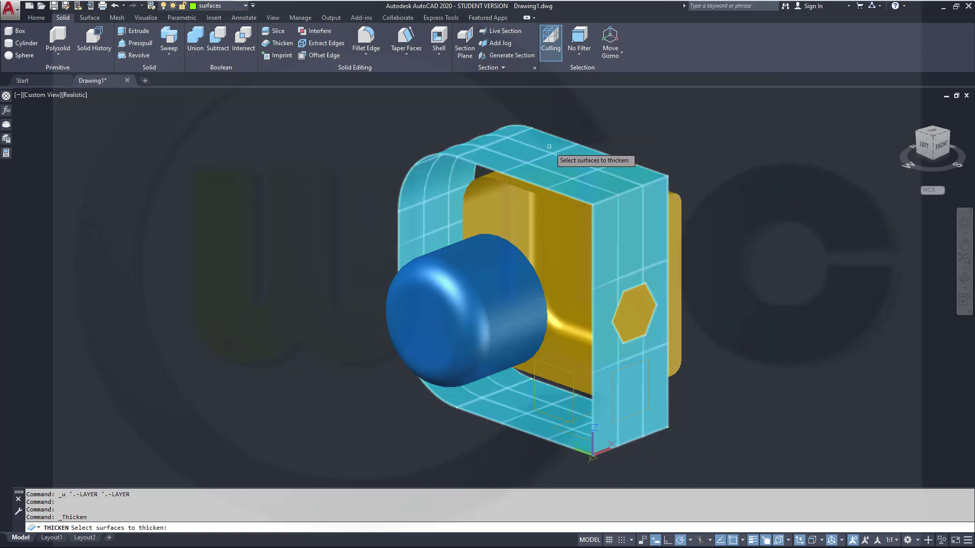
pyautogui.click(561, 132)
pyautogui.press('Return')
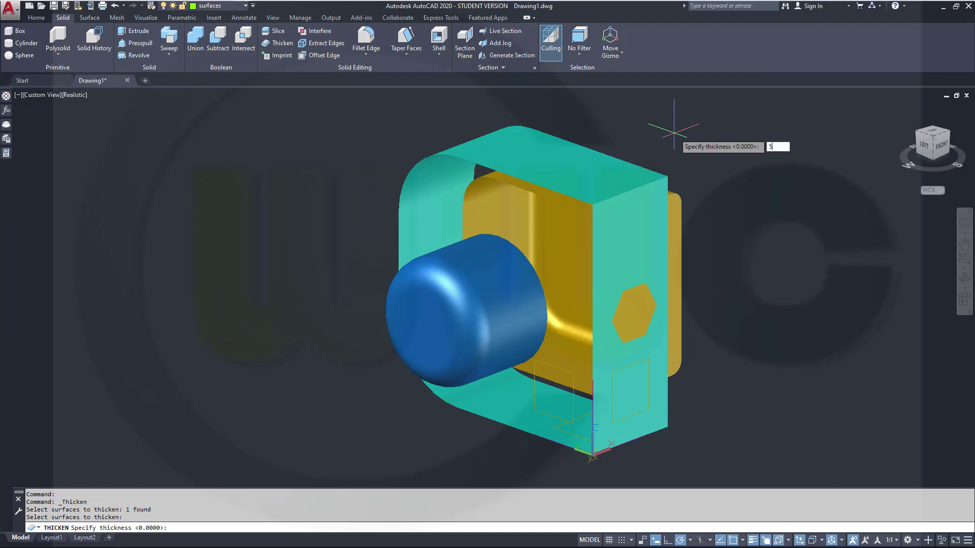
pyautogui.press('Return')
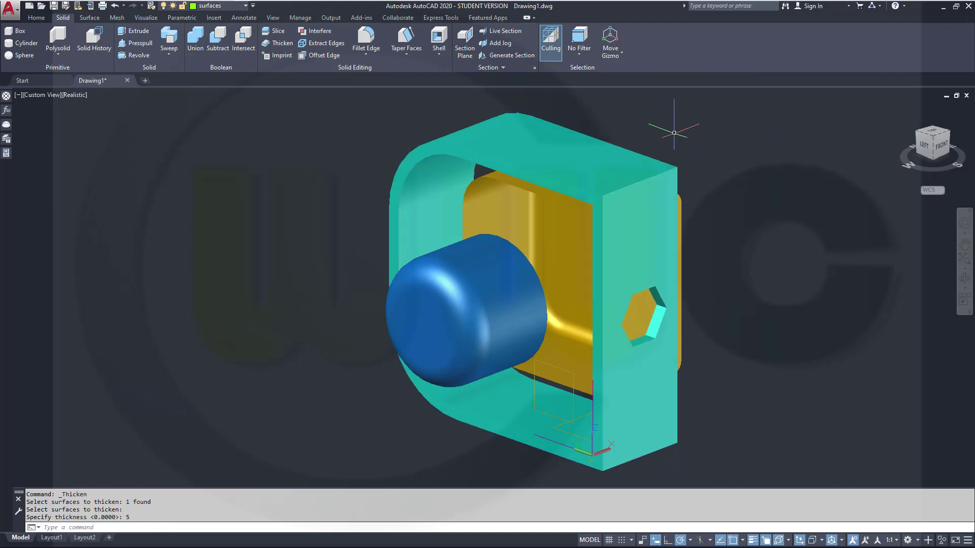
pyautogui.click(614, 177)
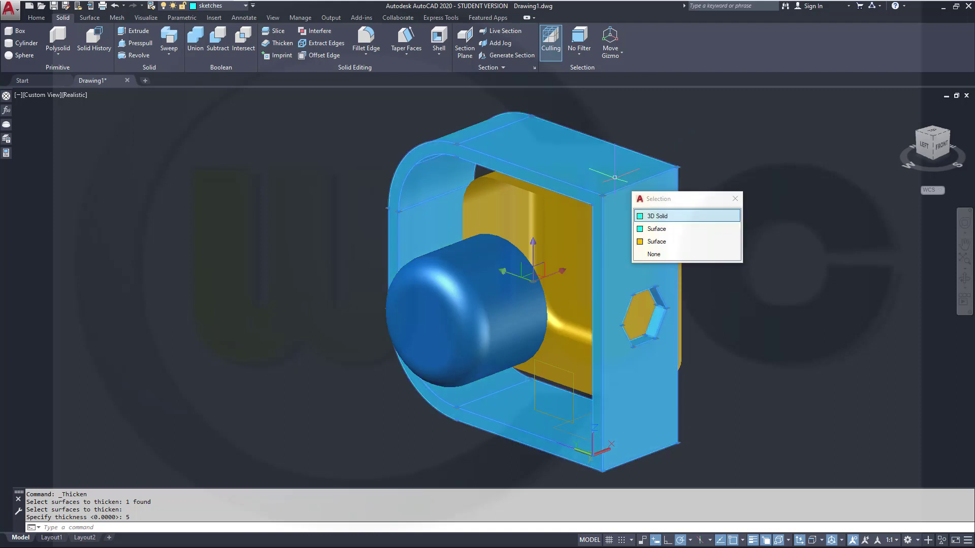
pyautogui.click(694, 219)
# Step: Erase the thickened solid and isolate the cyan surface with its hexagonal hole
pyautogui.press('Delete')
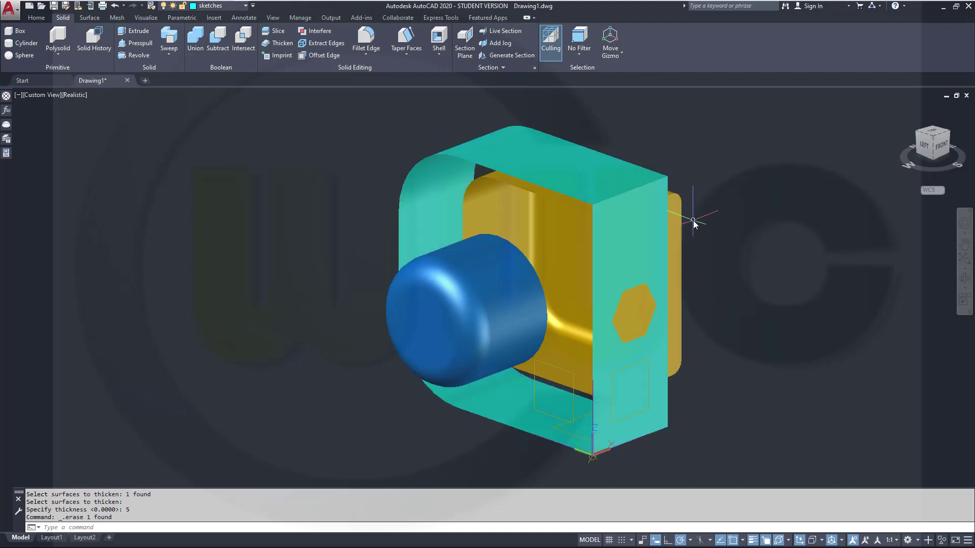
pyautogui.keyDown('shift'); pyautogui.moveTo(358, 212); pyautogui.dragTo(322, 218, button='middle'); pyautogui.keyUp('shift')
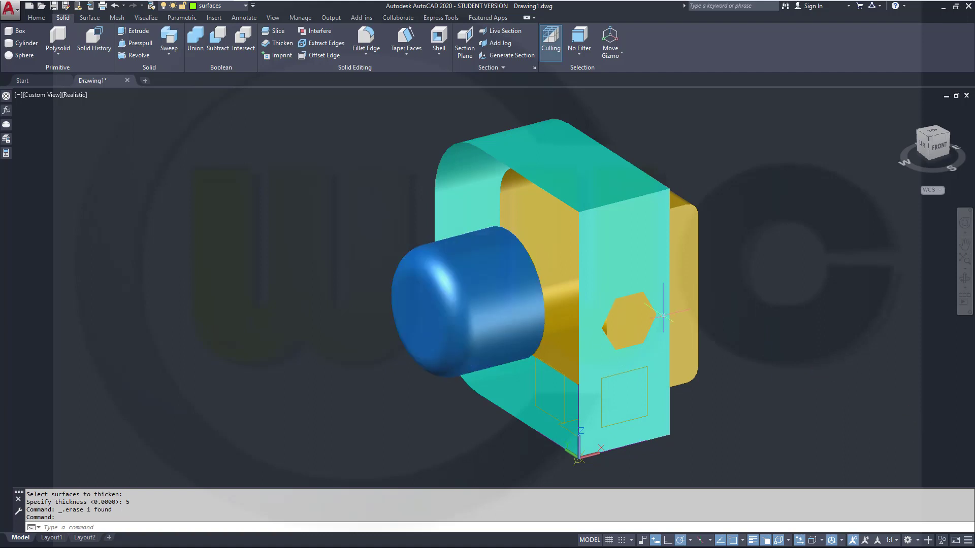
pyautogui.click(941, 542)
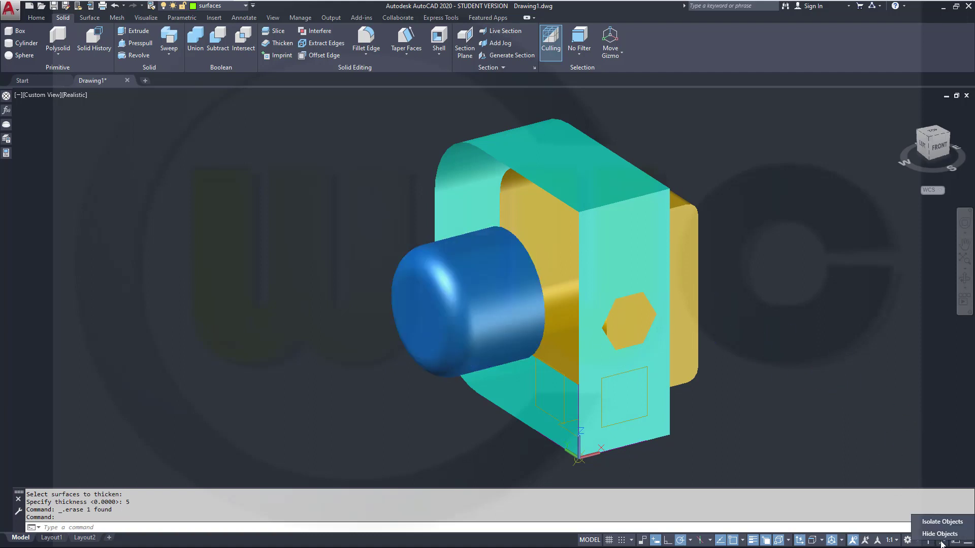
pyautogui.click(936, 523)
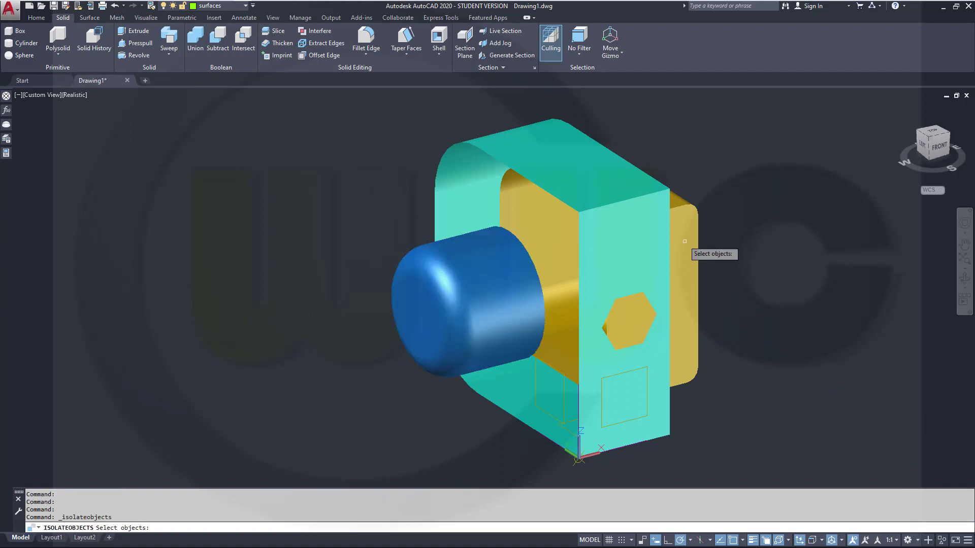
pyautogui.click(638, 198)
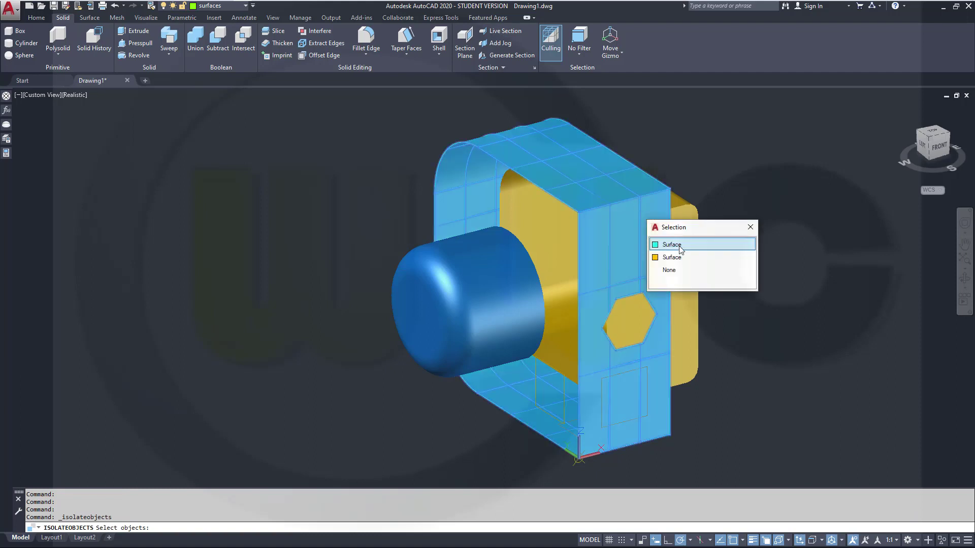
pyautogui.click(679, 245)
pyautogui.press('Return')
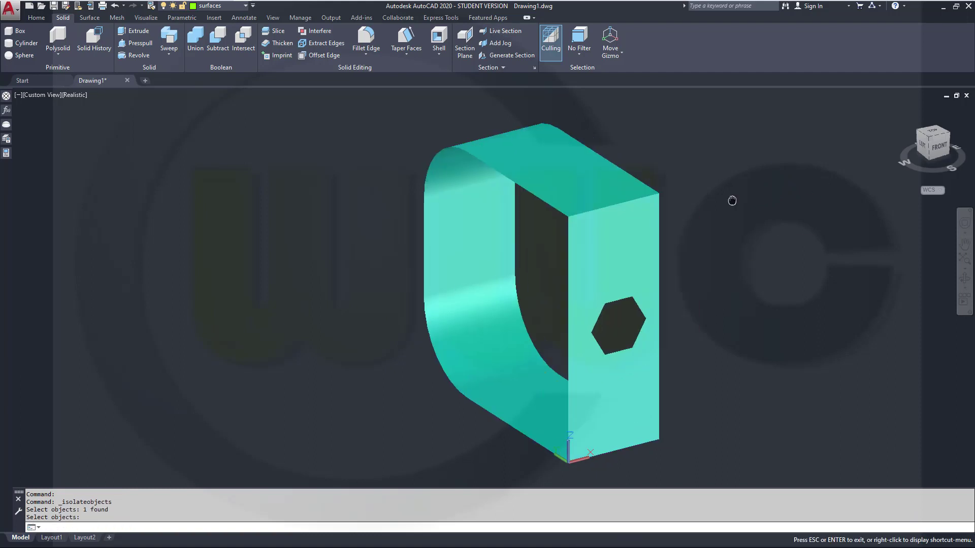
# Step: Cap the band's first open side with a SURFPATCH surface using a chain-selected edge
pyautogui.moveTo(729, 200); pyautogui.dragTo(694, 215, button='middle')
pyautogui.press('Return')
pyautogui.click(97, 20)
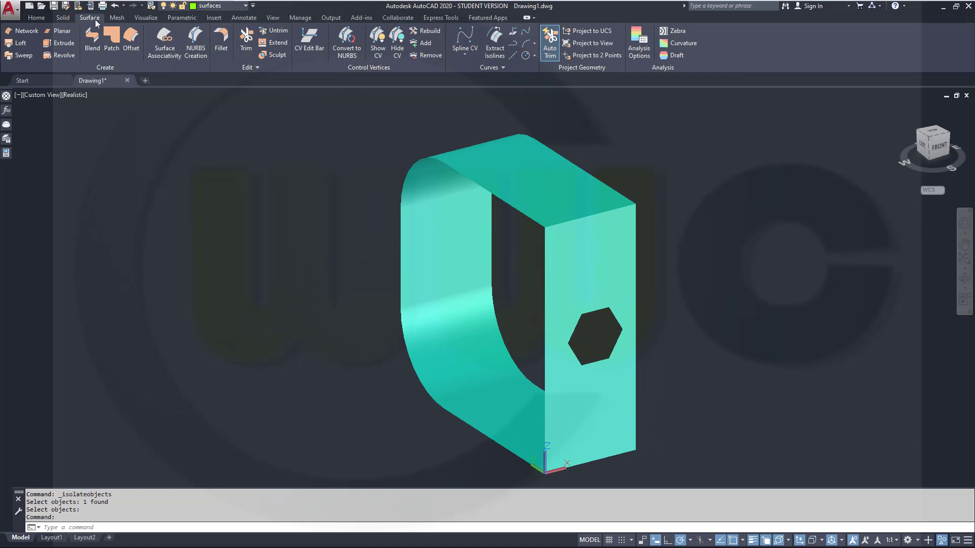
pyautogui.click(115, 44)
pyautogui.rightClick(307, 198)
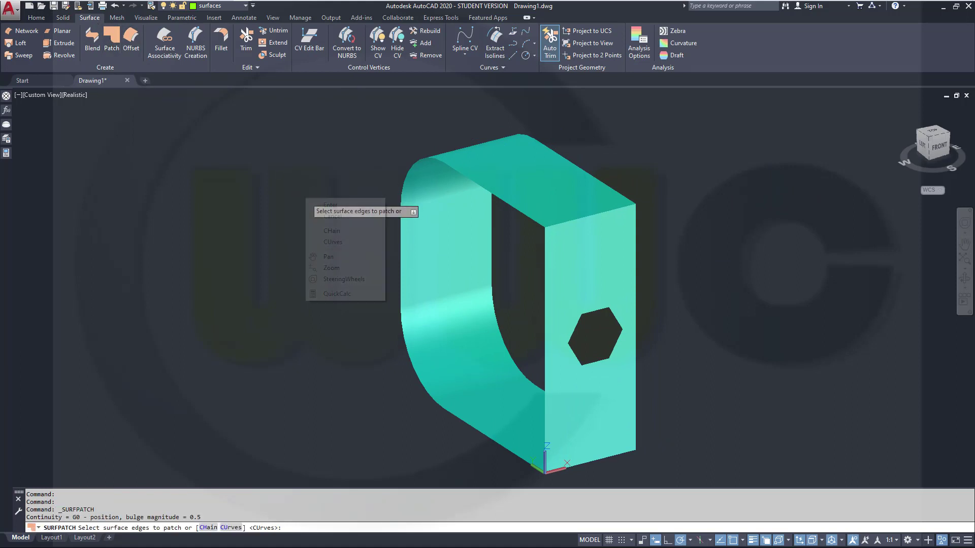
pyautogui.click(331, 231)
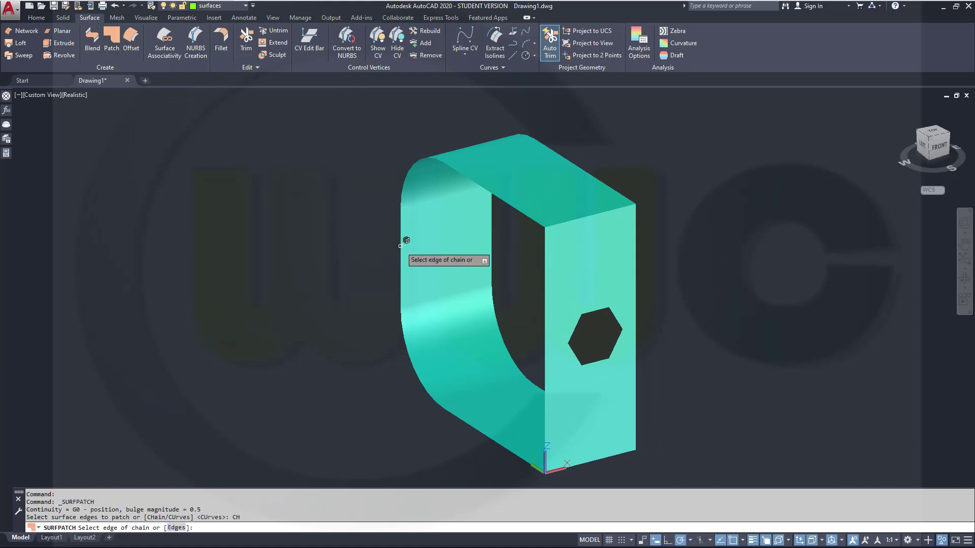
pyautogui.click(402, 242)
pyautogui.press('Return')
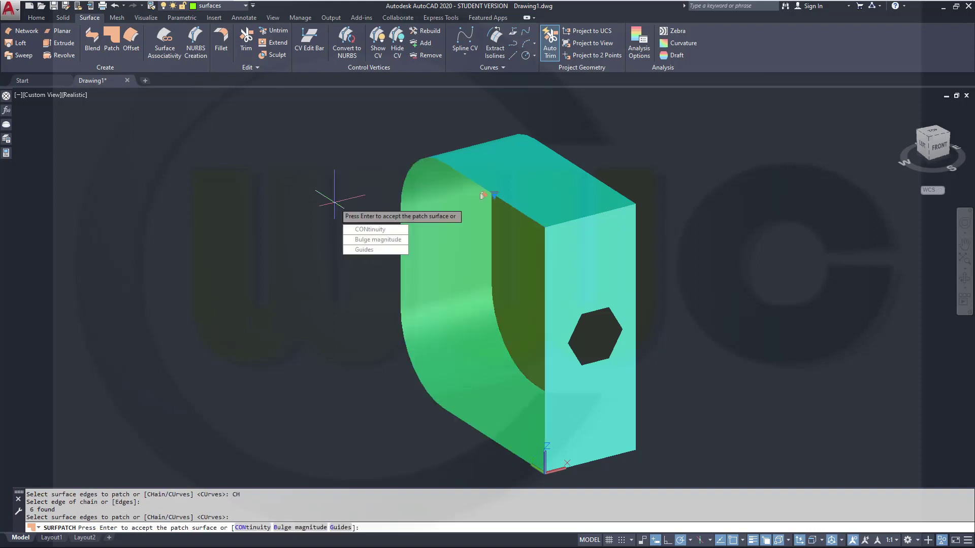
pyautogui.press('Return')
# Step: Patch the band's other open side by chain-selecting its edges
pyautogui.keyDown('shift'); pyautogui.moveTo(751, 266); pyautogui.dragTo(674, 236, button='middle'); pyautogui.keyUp('shift')
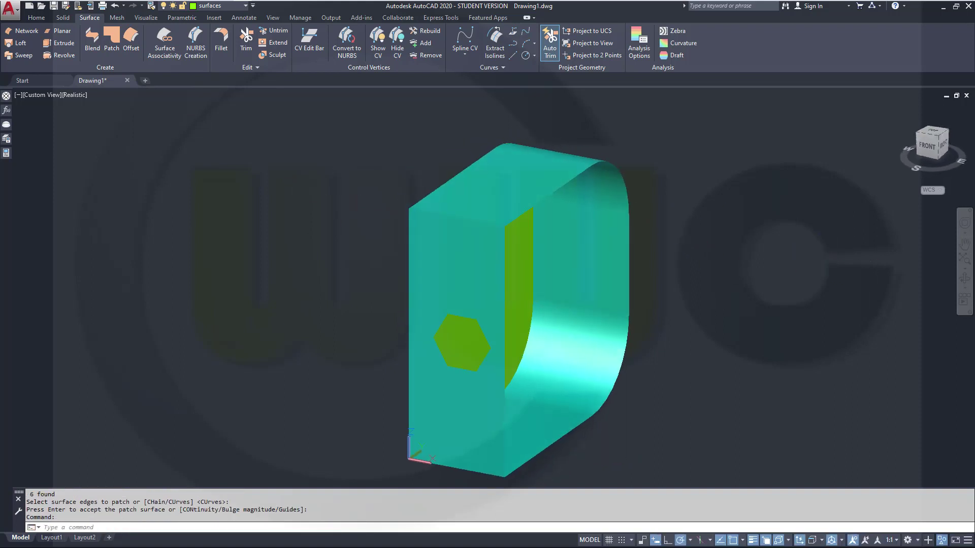
pyautogui.press('Return')
pyautogui.rightClick(654, 221)
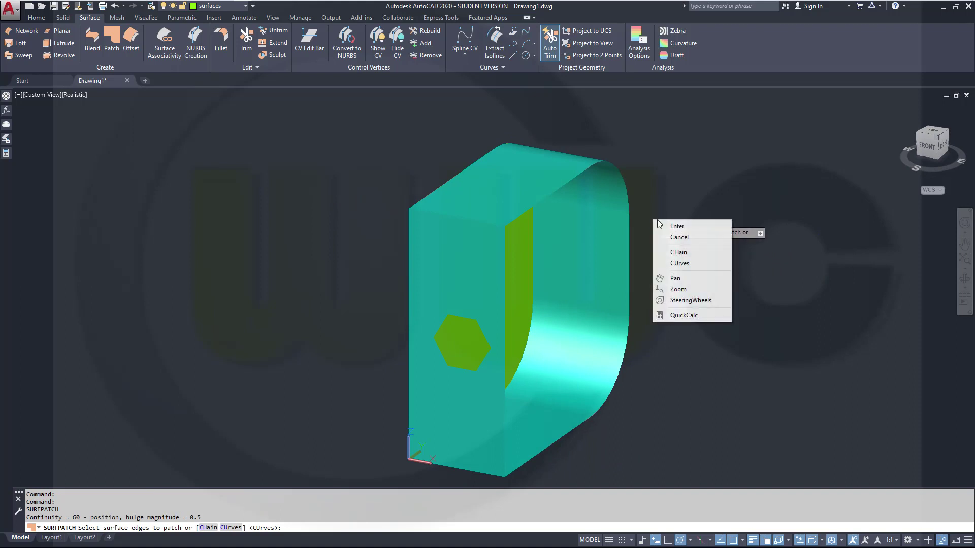
pyautogui.click(680, 253)
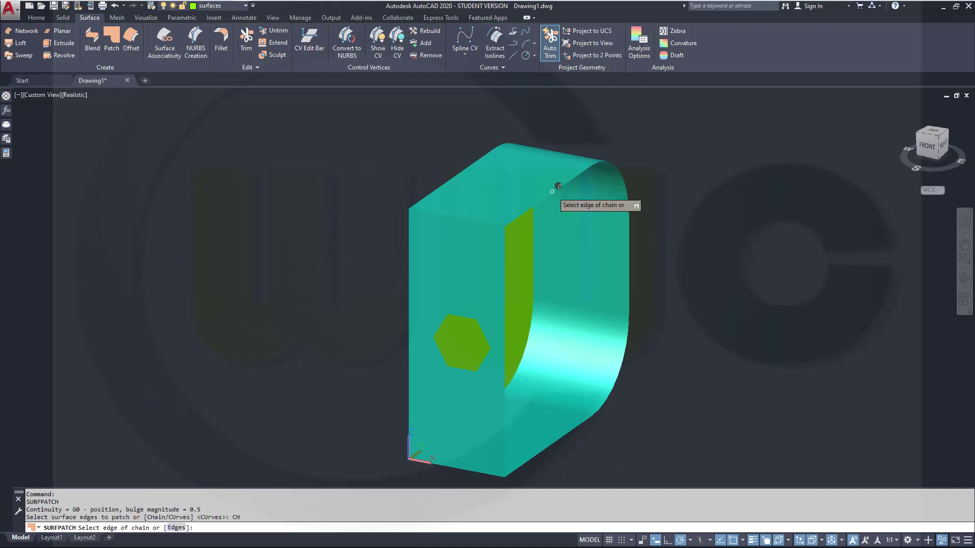
pyautogui.click(578, 189)
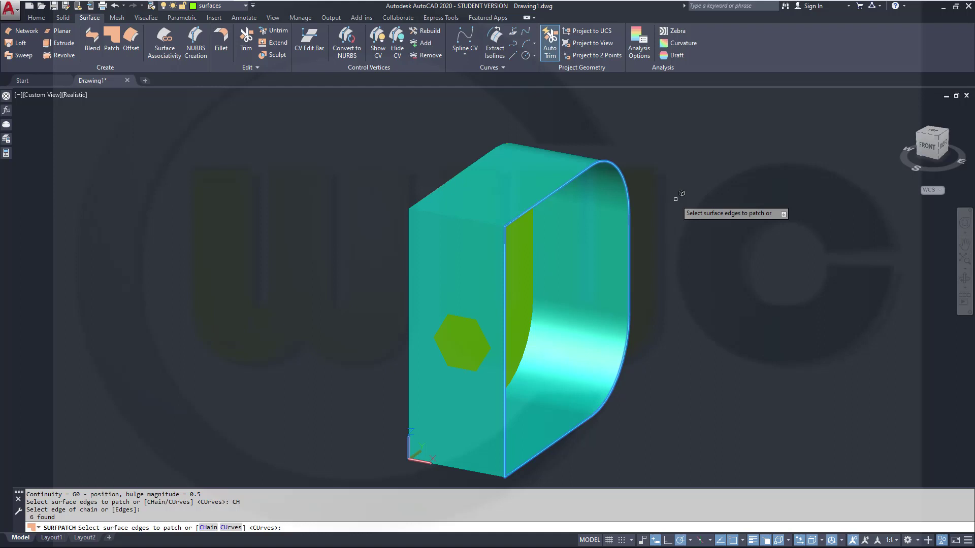
pyautogui.press('Return')
pyautogui.press('Return')
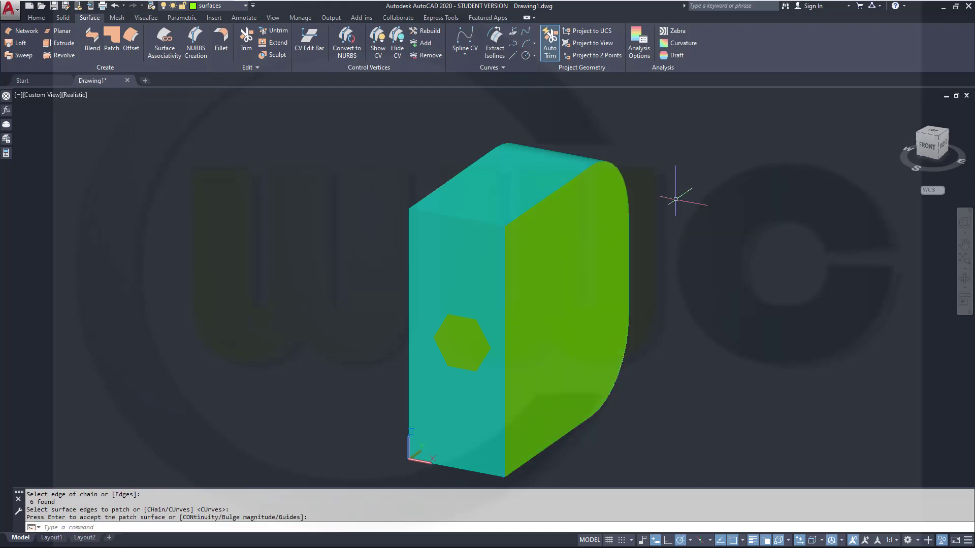
pyautogui.press('Return')
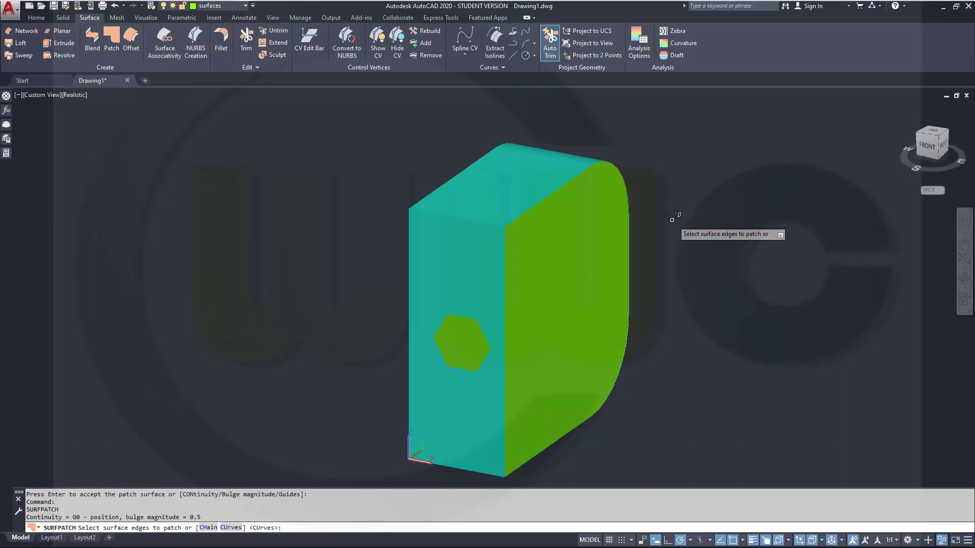
# Step: Fill the hexagonal hole with a patch surface from its edge chain
pyautogui.rightClick(690, 220)
pyautogui.click(717, 251)
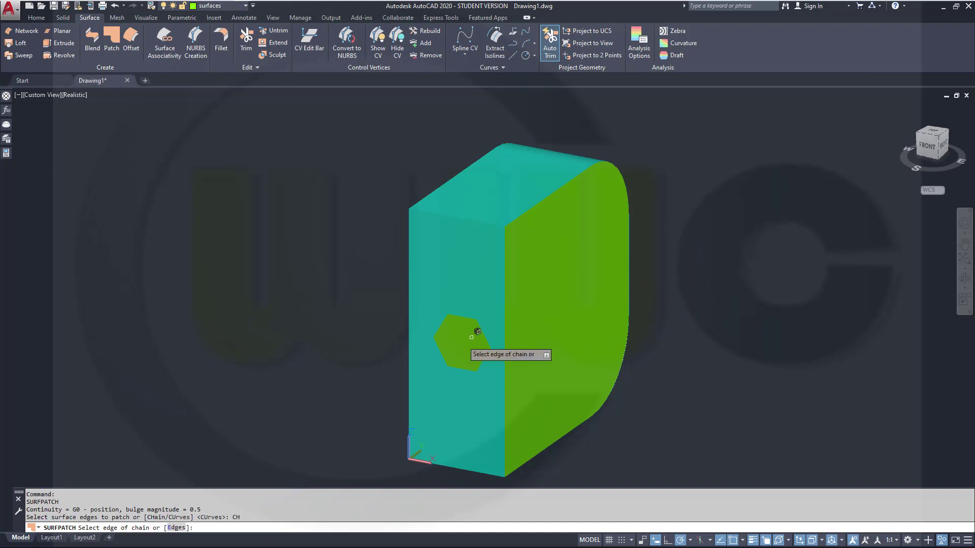
pyautogui.click(436, 323)
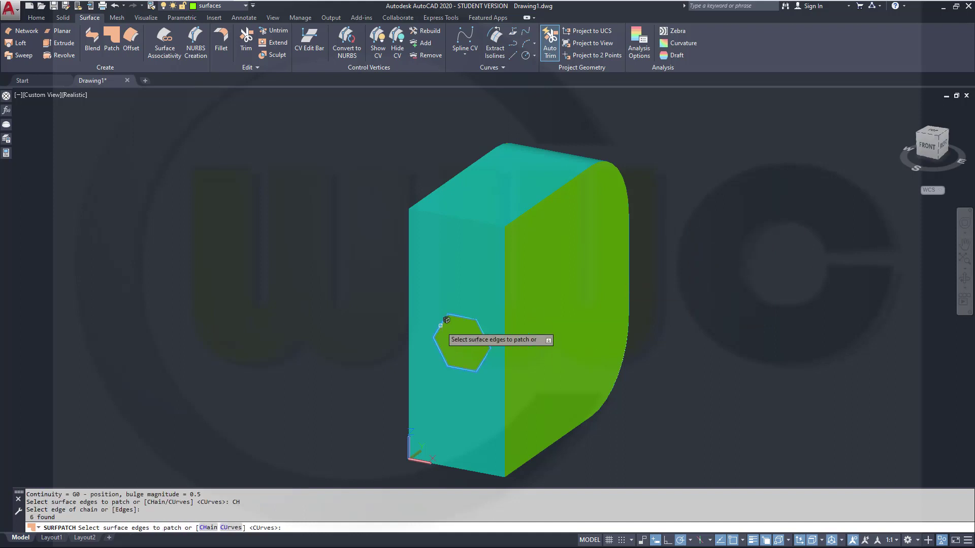
pyautogui.press('Return')
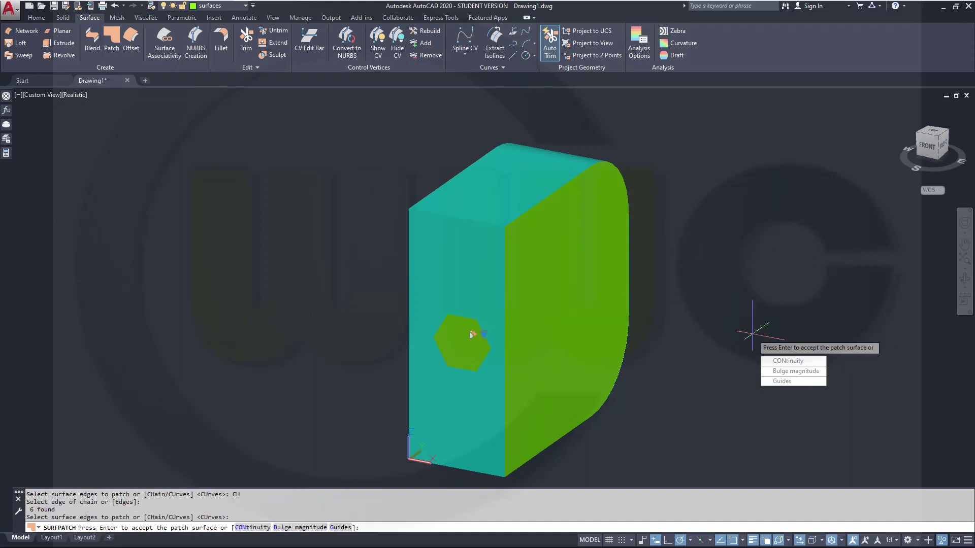
pyautogui.press('Return')
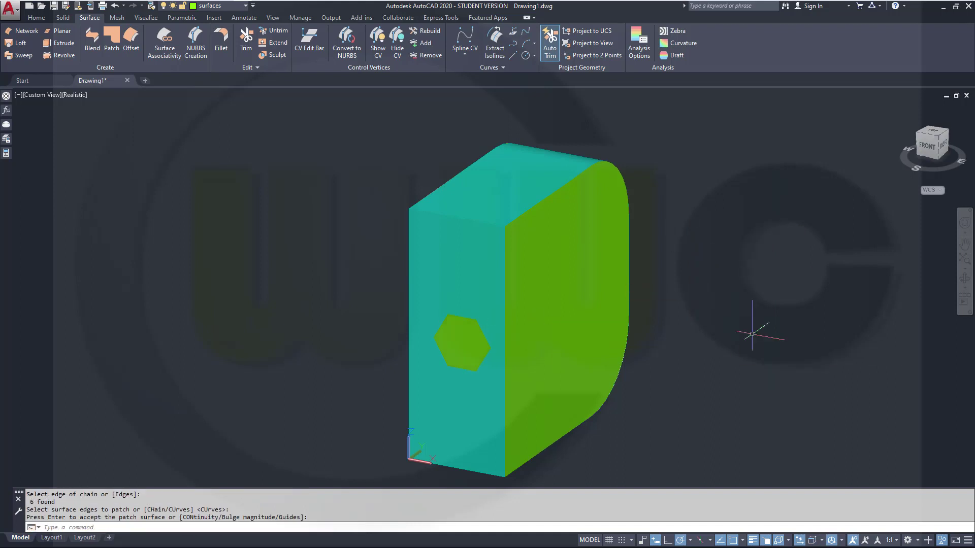
# Step: Switch the viewport to the X-ray visual style and orbit slightly
pyautogui.click(75, 95)
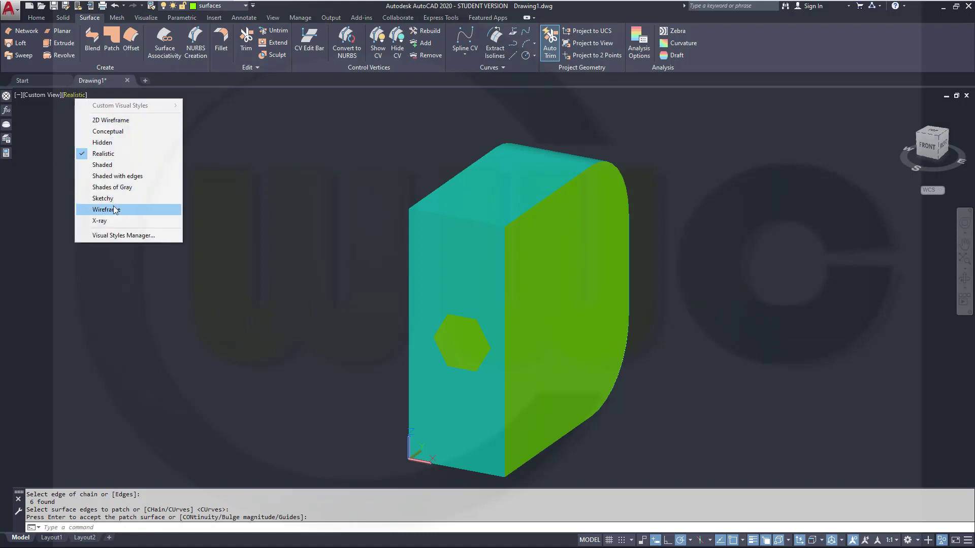
pyautogui.click(102, 221)
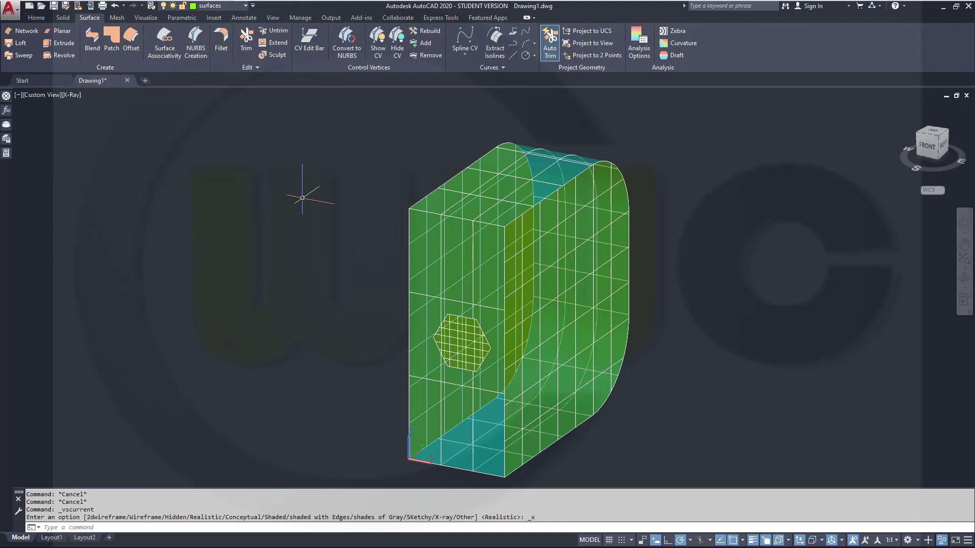
pyautogui.keyDown('shift'); pyautogui.moveTo(237, 203); pyautogui.dragTo(304, 215, button='middle'); pyautogui.keyUp('shift')
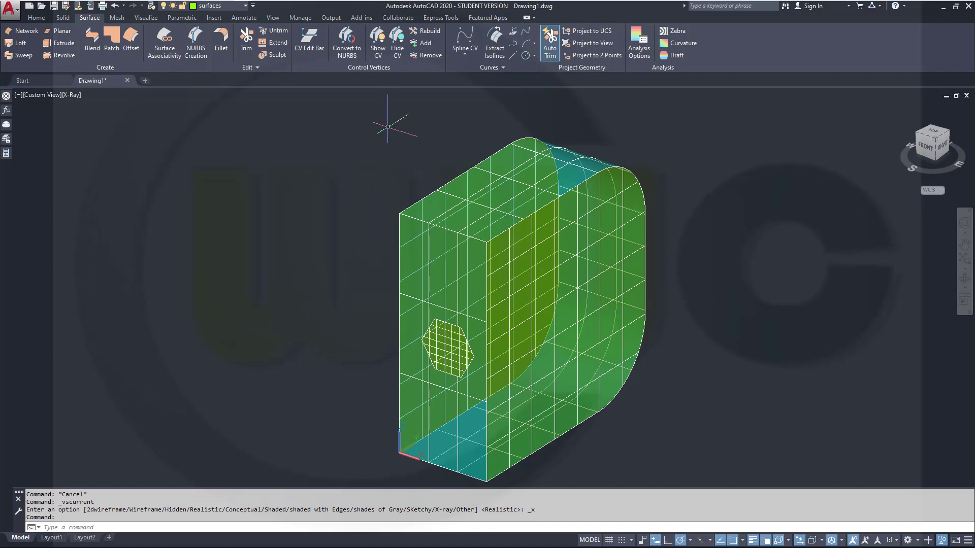
# Step: Sculpt the four window-selected surfaces into one enclosed solid
pyautogui.click(275, 54)
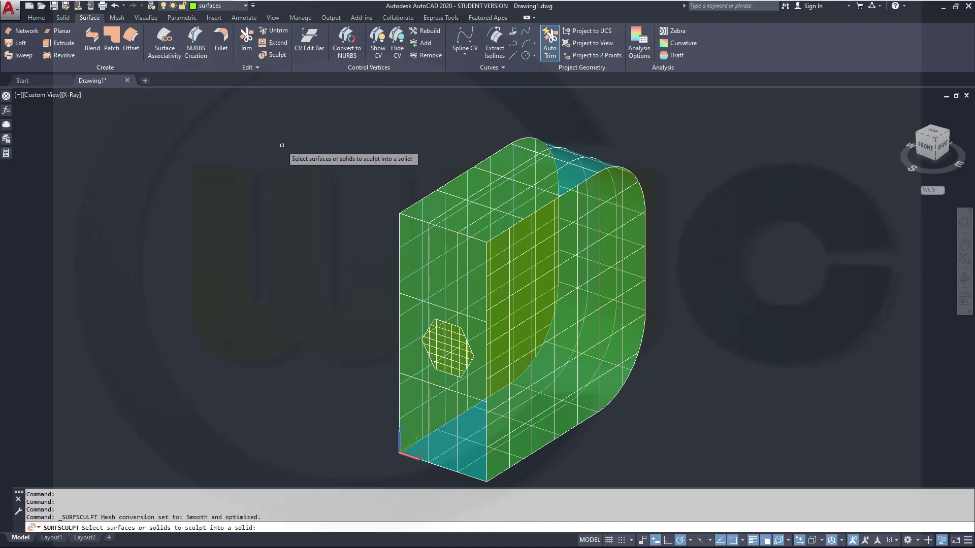
pyautogui.click(664, 414)
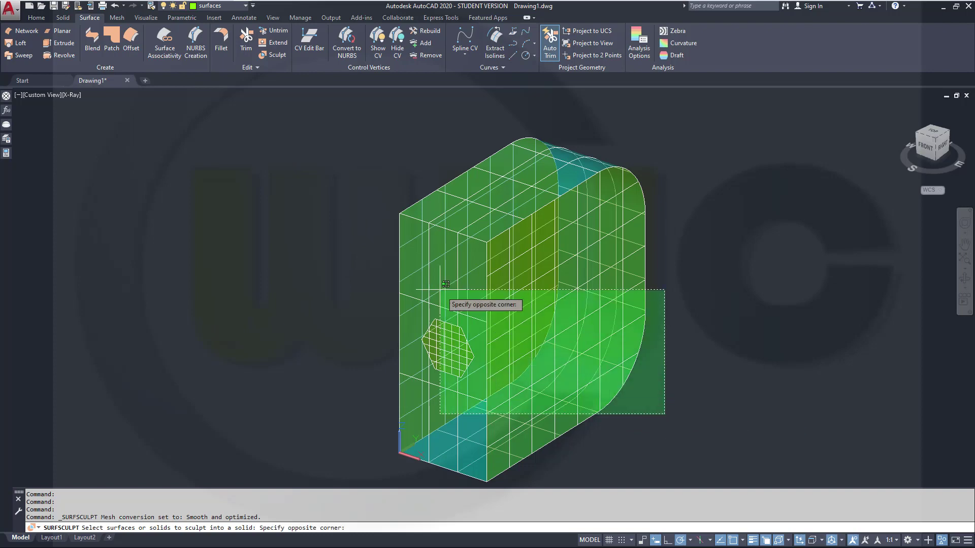
pyautogui.click(301, 150)
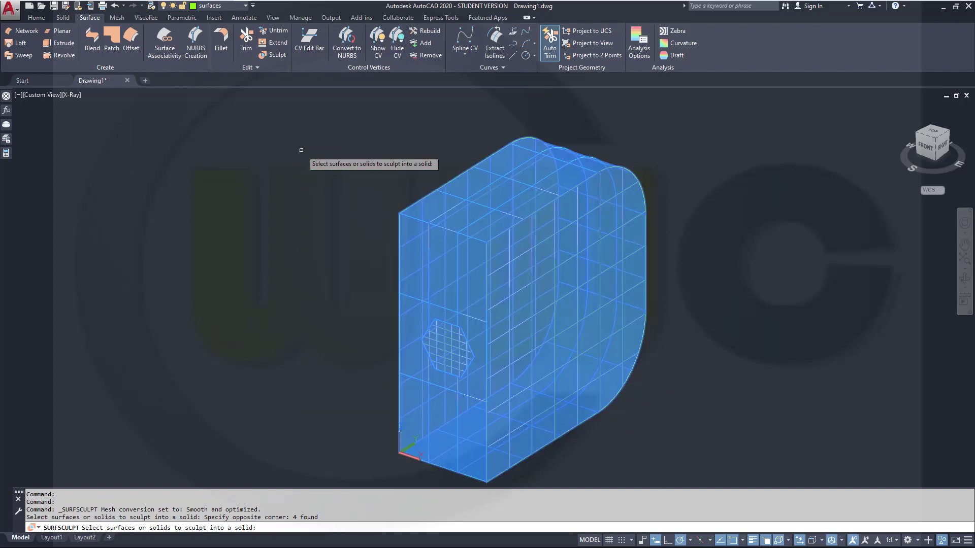
pyautogui.press('Return')
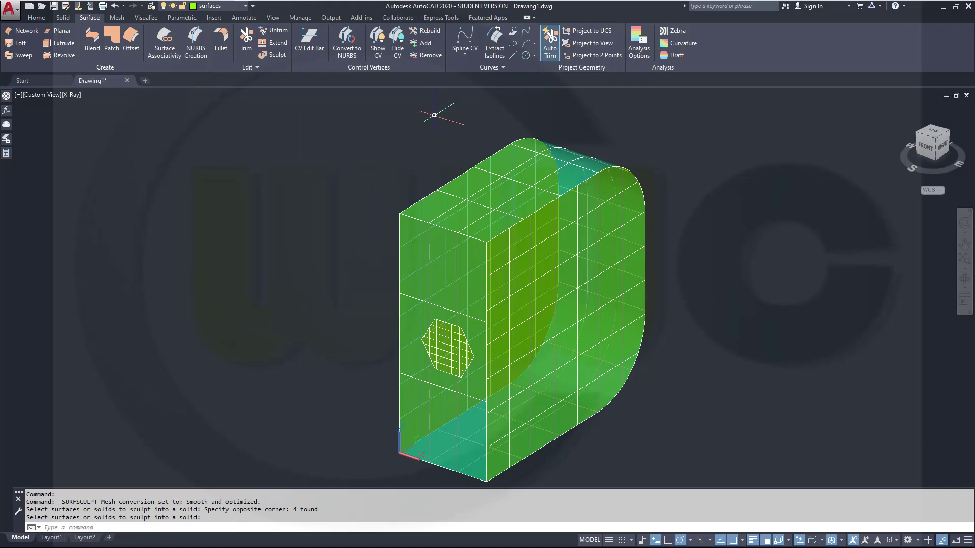
# Step: Select the new 3D Solid, start an X-axis move, then cancel and deselect it
pyautogui.click(501, 202)
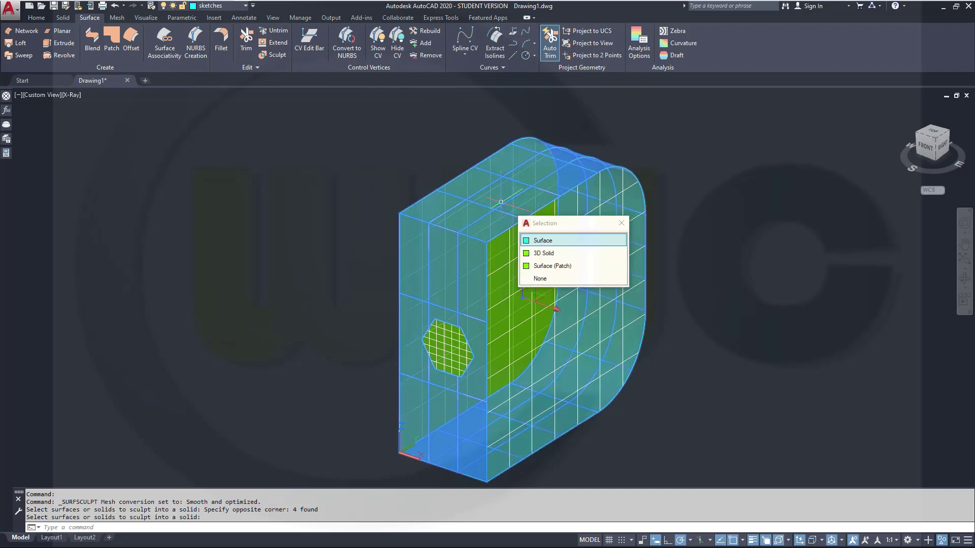
pyautogui.click(539, 254)
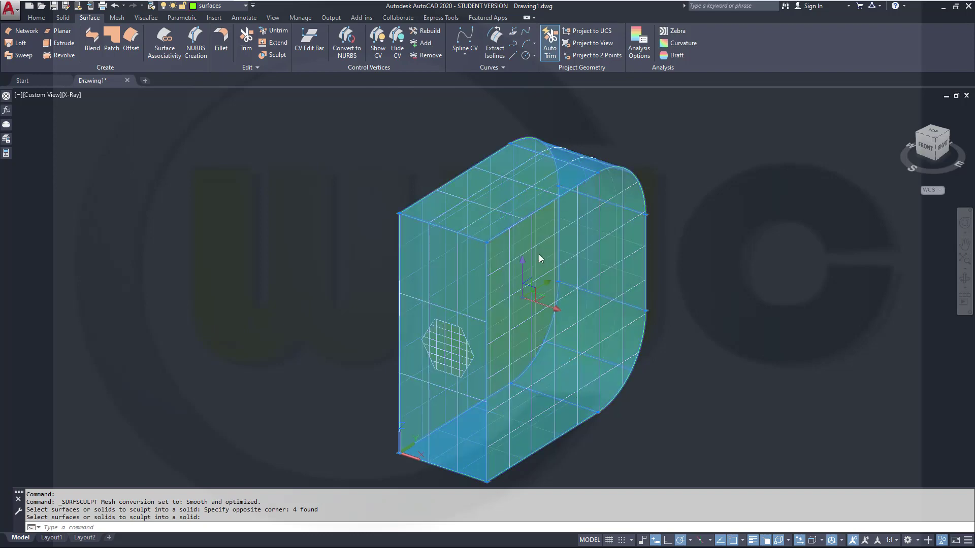
pyautogui.click(570, 306)
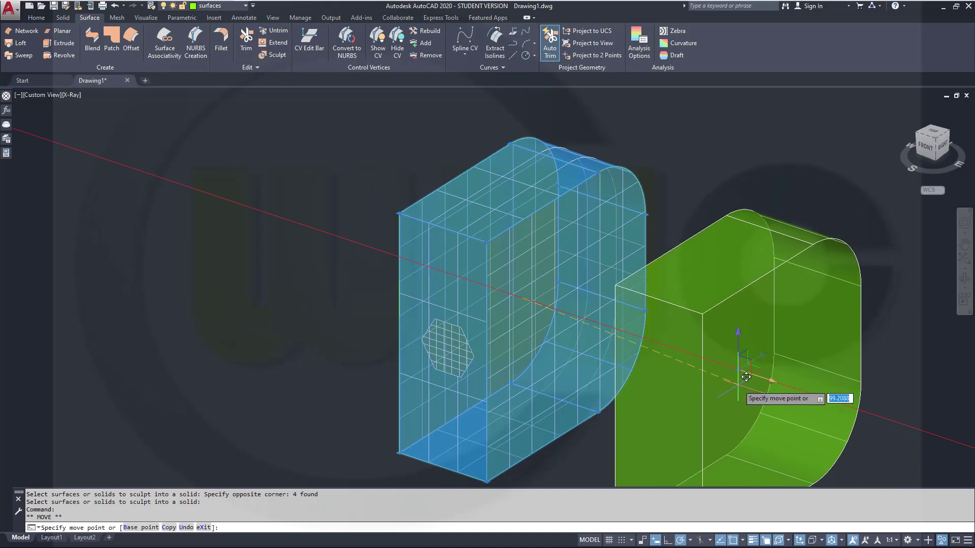
pyautogui.press('Escape')
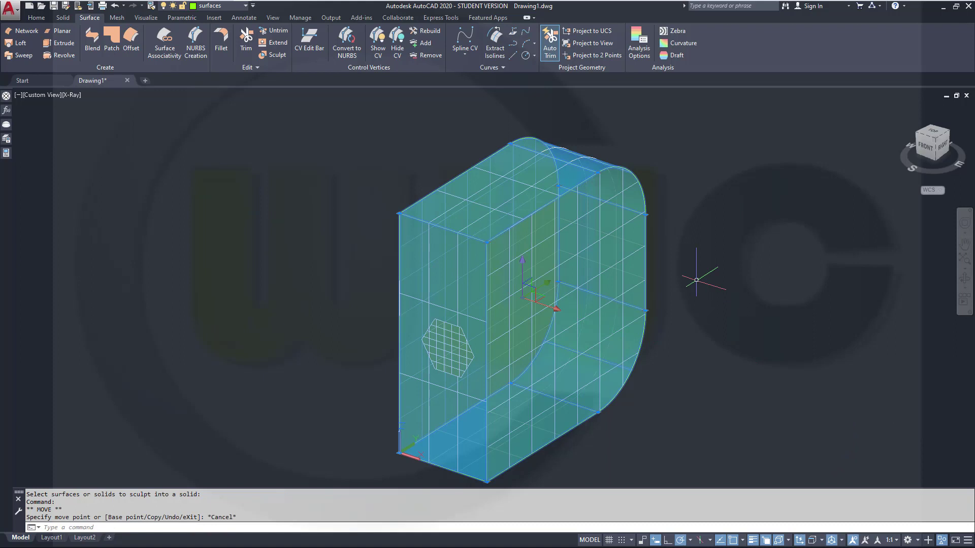
pyautogui.press('Escape')
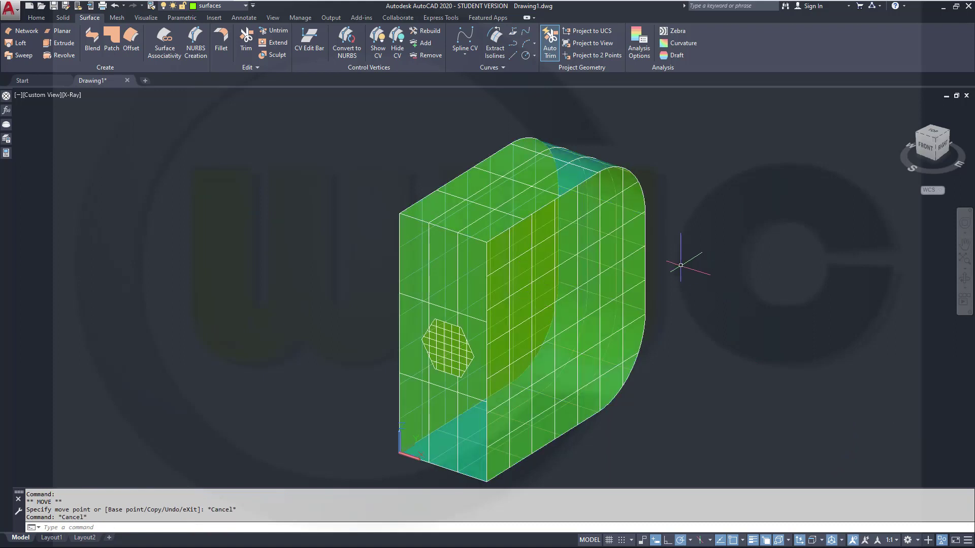
# Step: End object isolation so all 9 objects reappear, and frame them in view
pyautogui.click(940, 541)
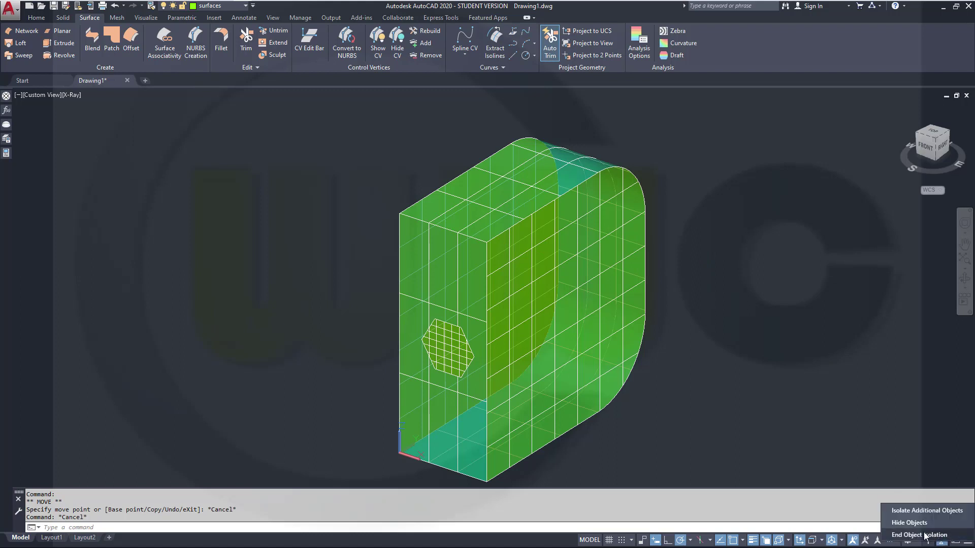
pyautogui.click(921, 535)
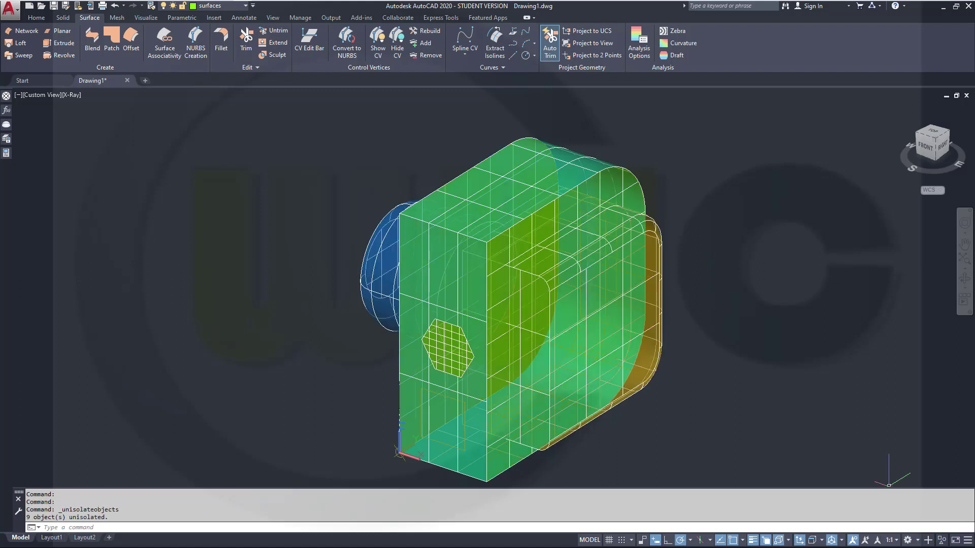
pyautogui.moveTo(737, 334); pyautogui.dragTo(750, 336, button='middle')
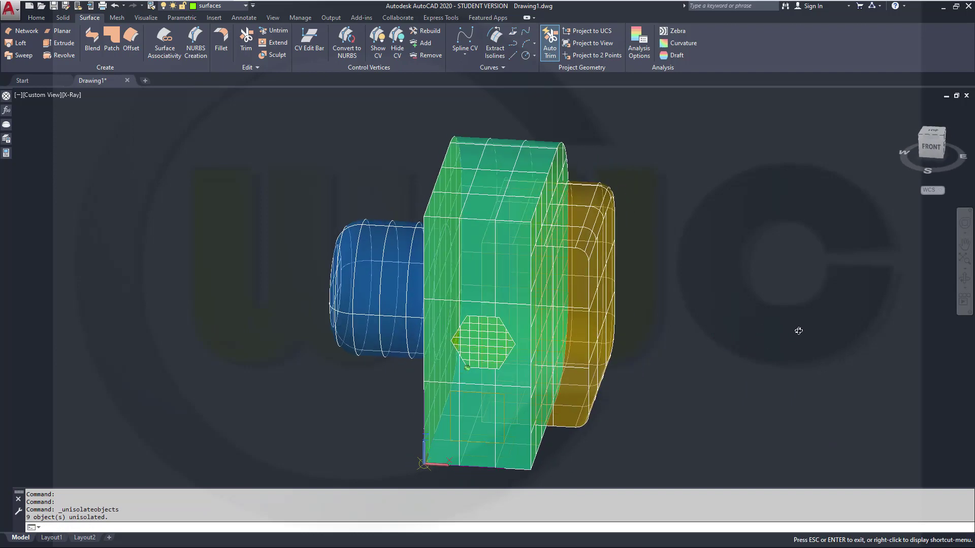
pyautogui.press('Escape')
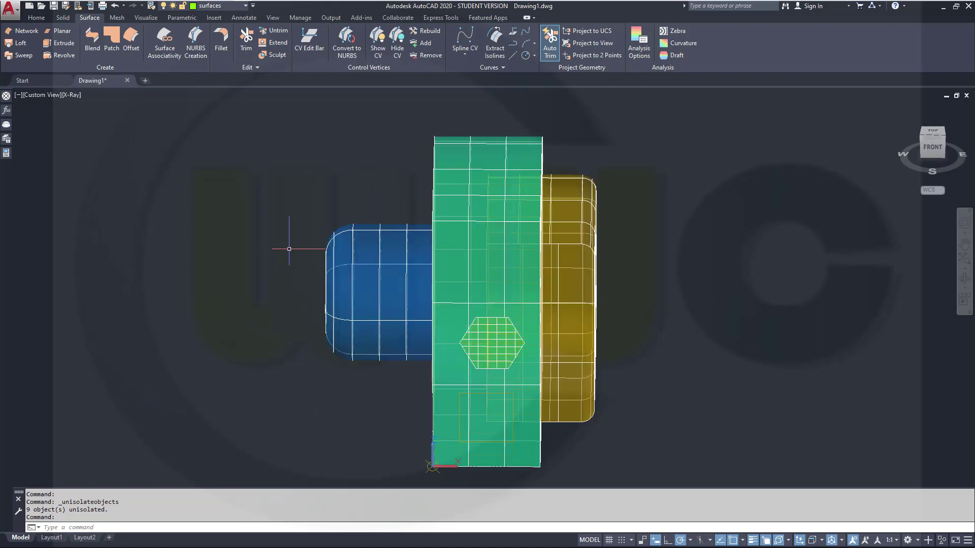
# Step: Isolate the blue cylinder surface, yellow block surface and band 3D Solid, viewed at an angle
pyautogui.click(943, 540)
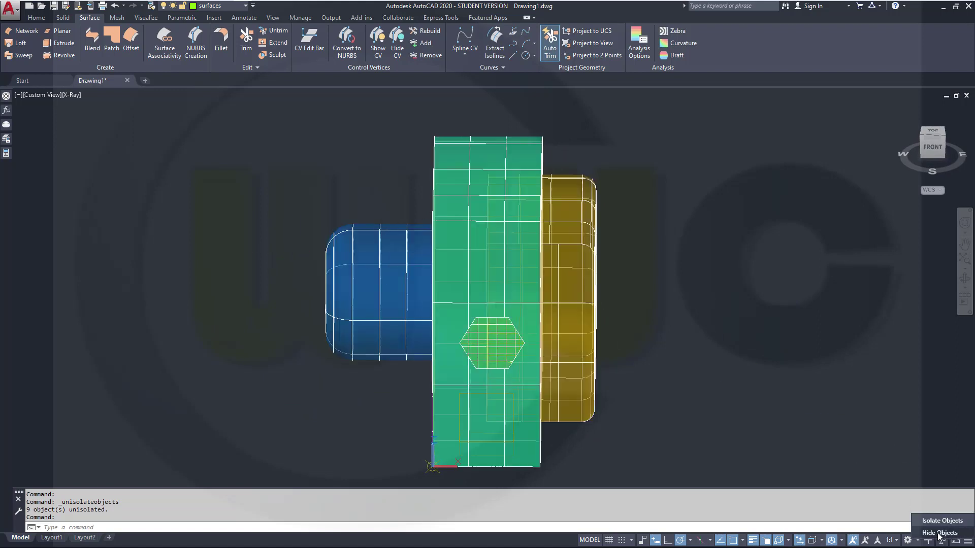
pyautogui.click(934, 520)
pyautogui.click(355, 276)
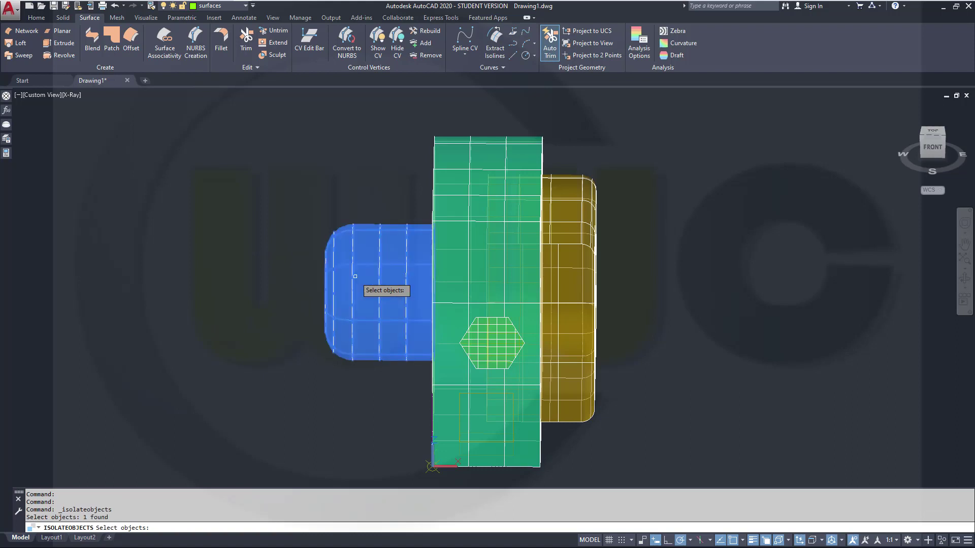
pyautogui.click(568, 288)
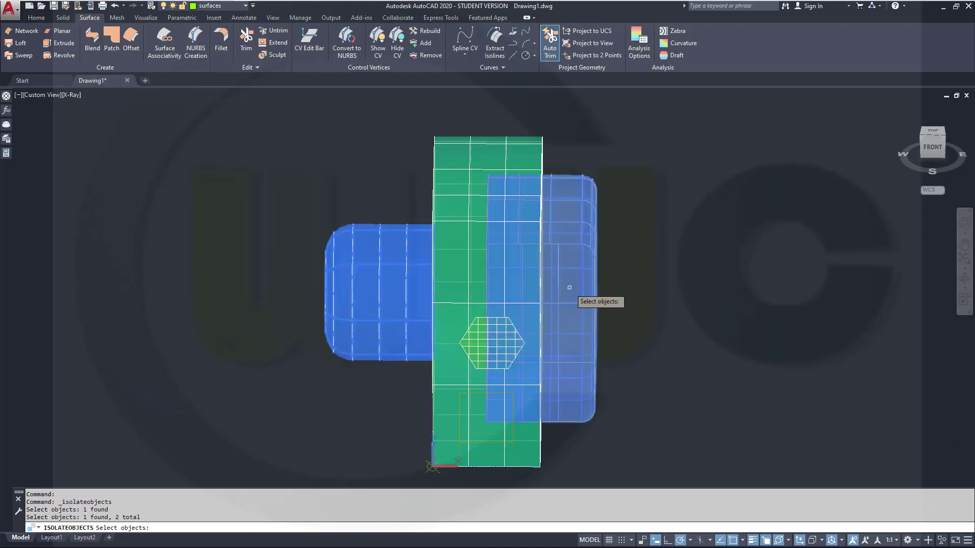
pyautogui.click(475, 261)
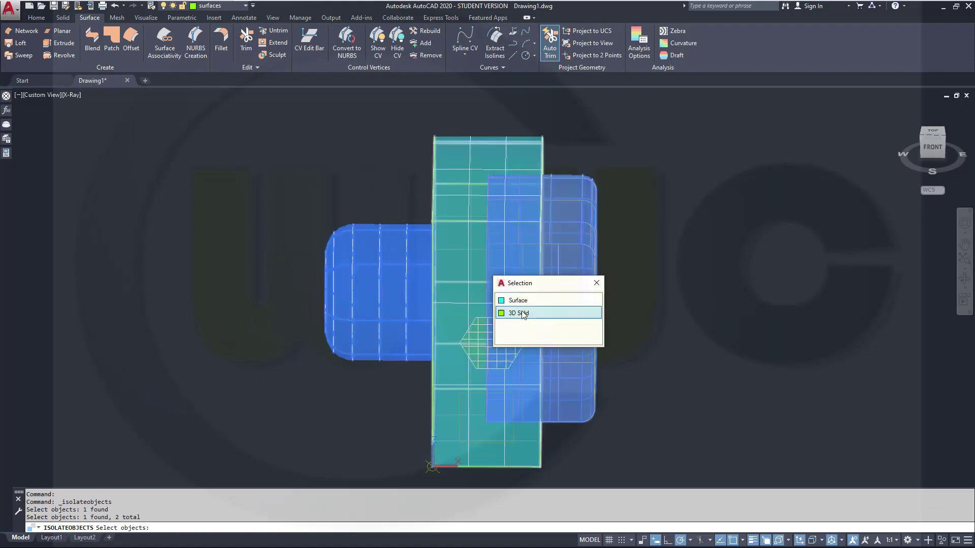
pyautogui.click(522, 313)
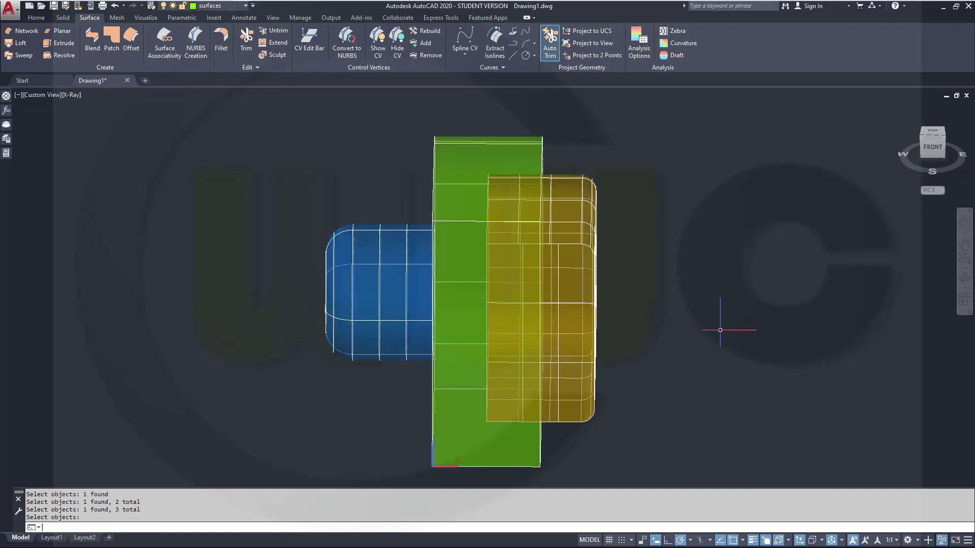
pyautogui.keyDown('shift'); pyautogui.moveTo(683, 310); pyautogui.dragTo(653, 261, button='middle'); pyautogui.keyUp('shift')
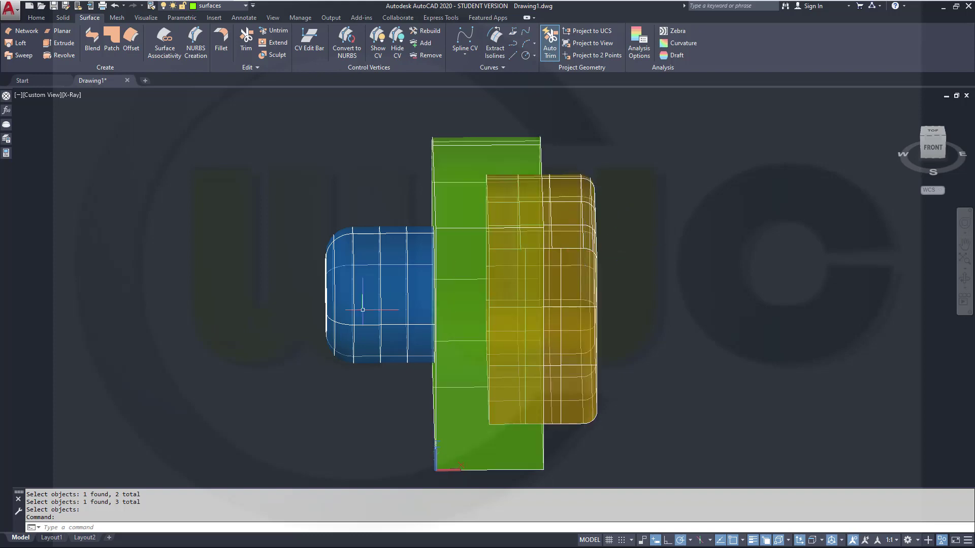
pyautogui.keyDown('shift'); pyautogui.moveTo(376, 300); pyautogui.dragTo(320, 223, button='middle'); pyautogui.keyUp('shift')
pyautogui.scroll(2, 321, 223)
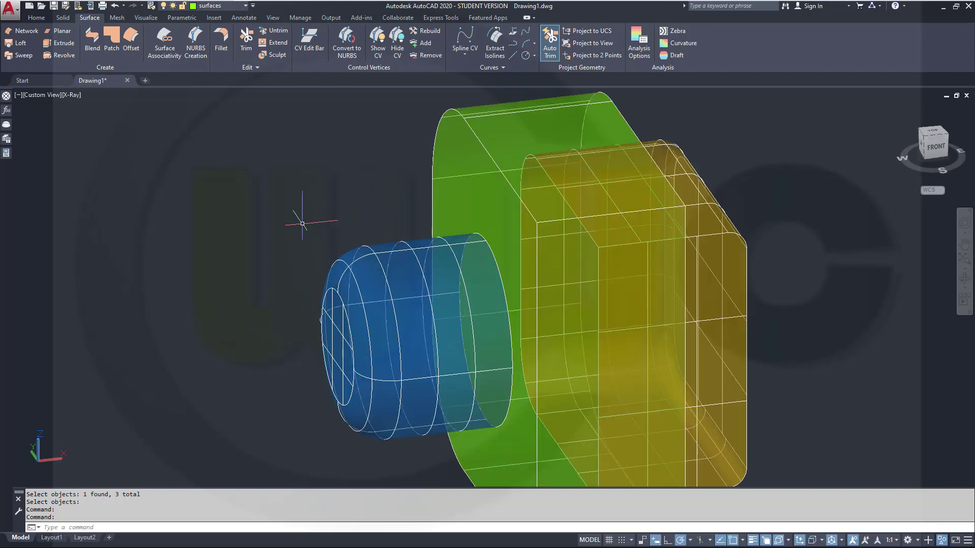
pyautogui.scroll(-3, 299, 213)
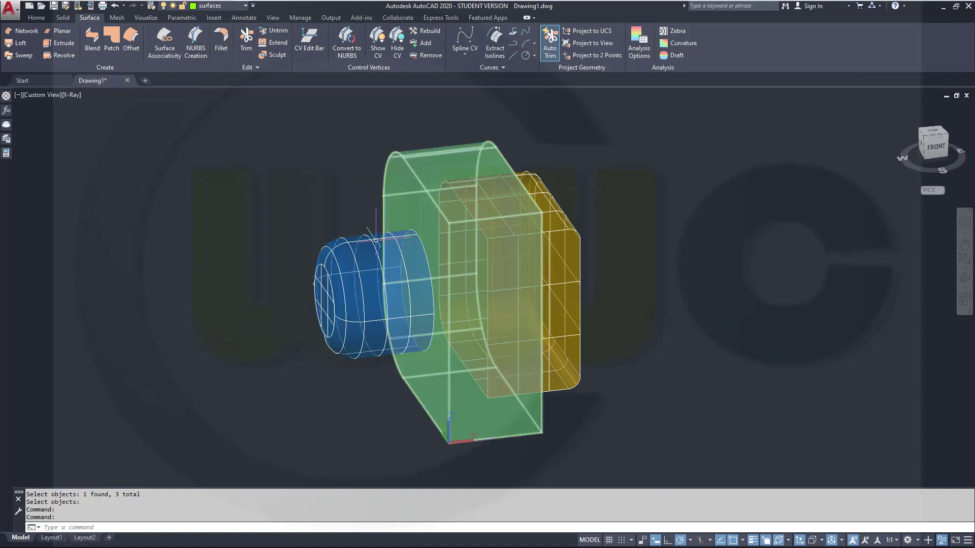
# Step: Sculpt the blue cylinder surface with the green solid into a new solid
pyautogui.click(277, 55)
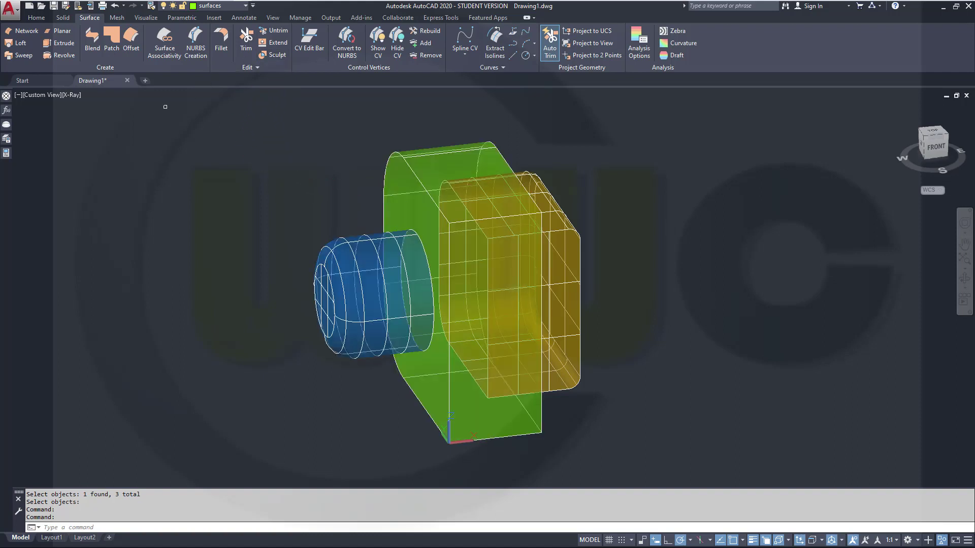
pyautogui.click(338, 272)
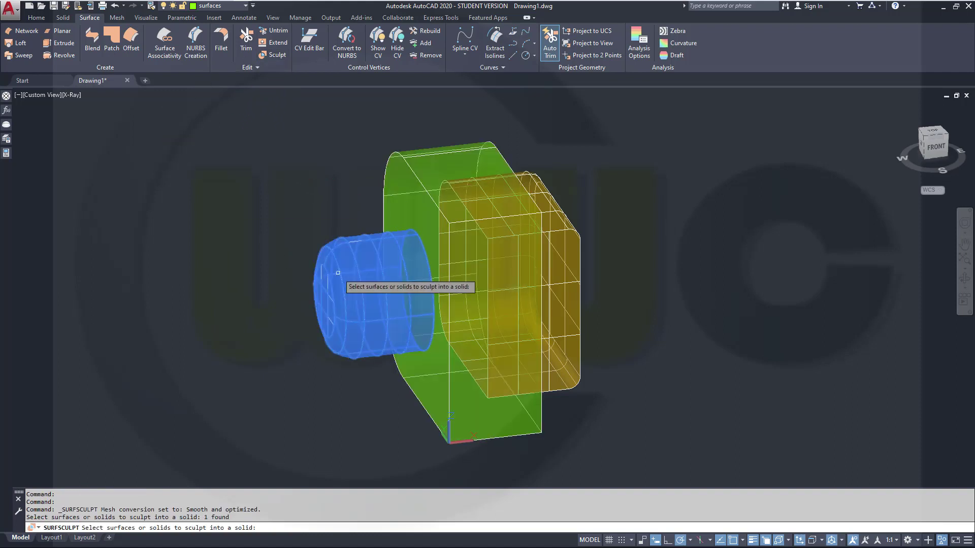
pyautogui.click(403, 195)
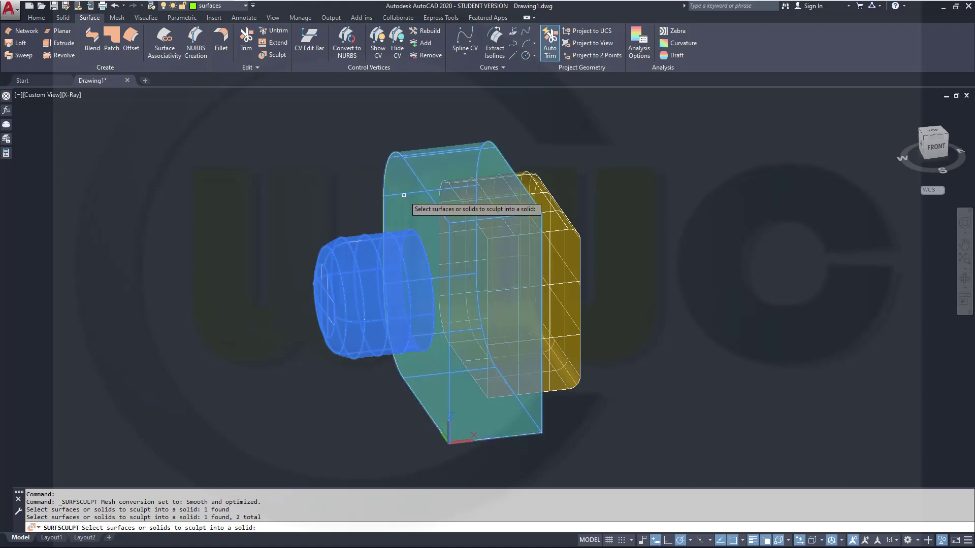
pyautogui.press('Return')
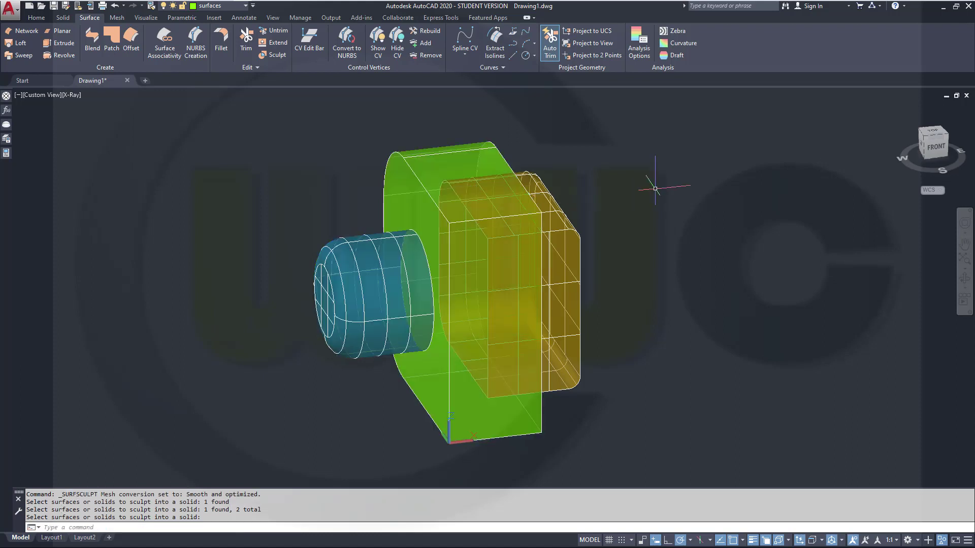
pyautogui.scroll(1, 675, 267)
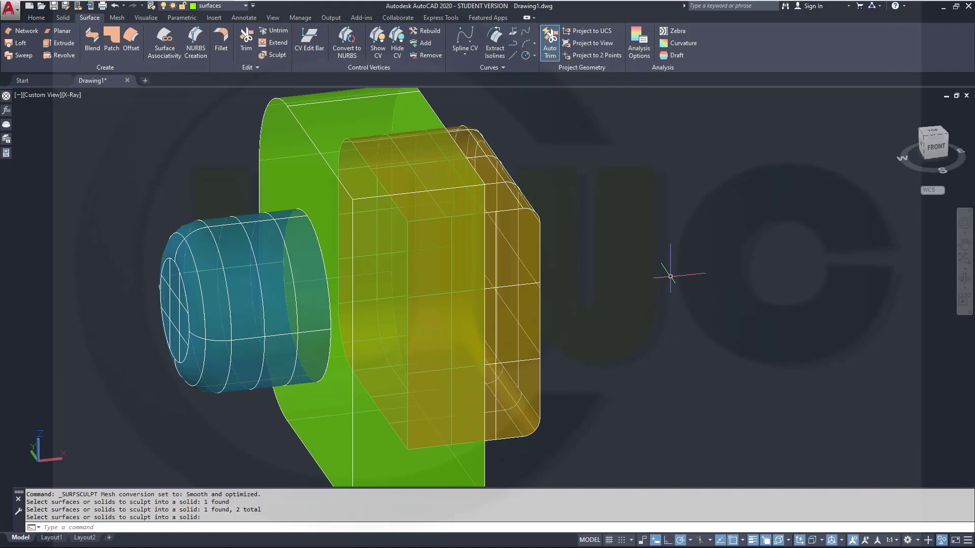
pyautogui.scroll(-2, 673, 274)
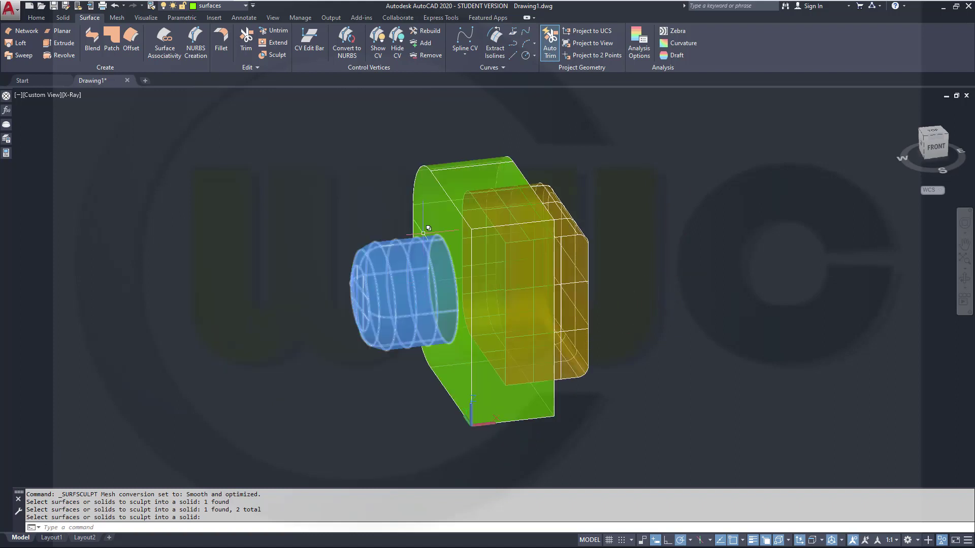
# Step: Move the new sculpted 3D solid off to the left along the X axis
pyautogui.click(417, 282)
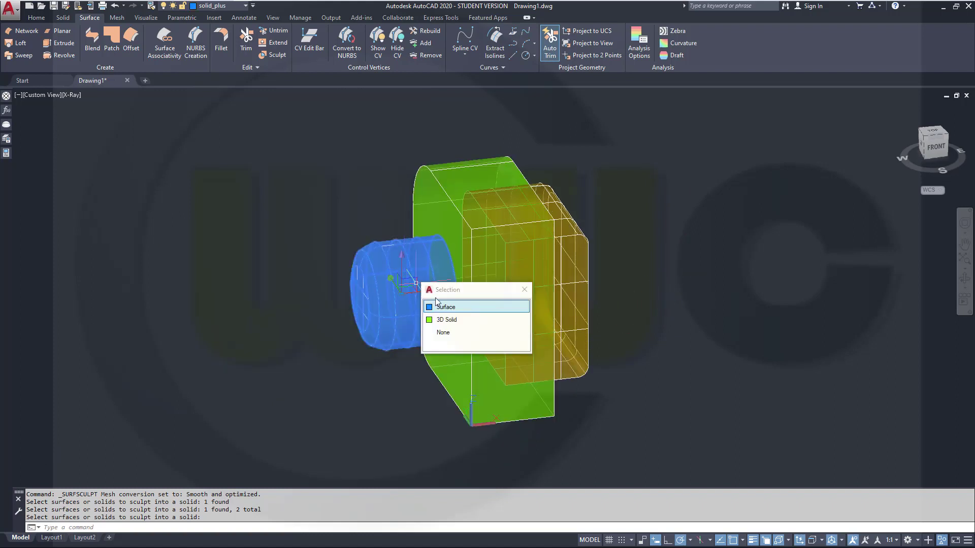
pyautogui.click(447, 319)
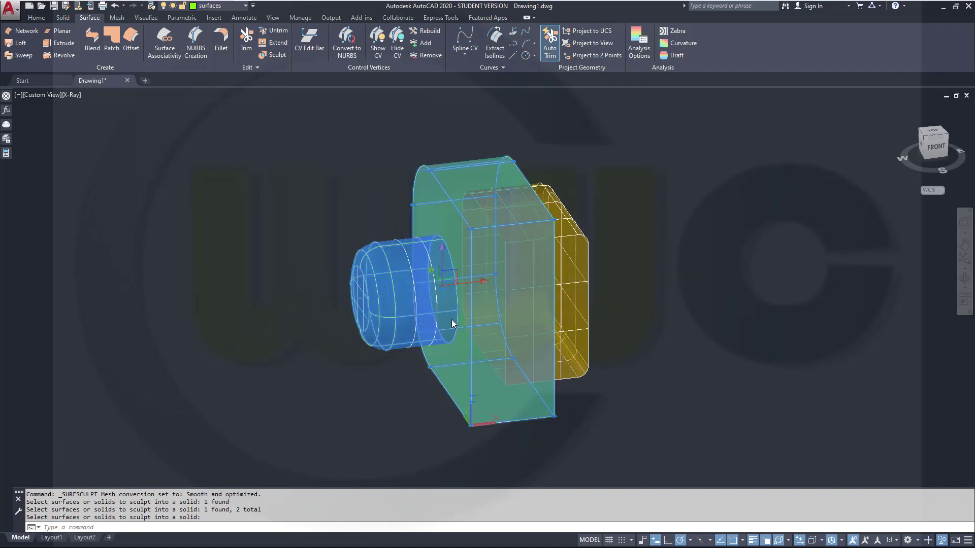
pyautogui.click(484, 284)
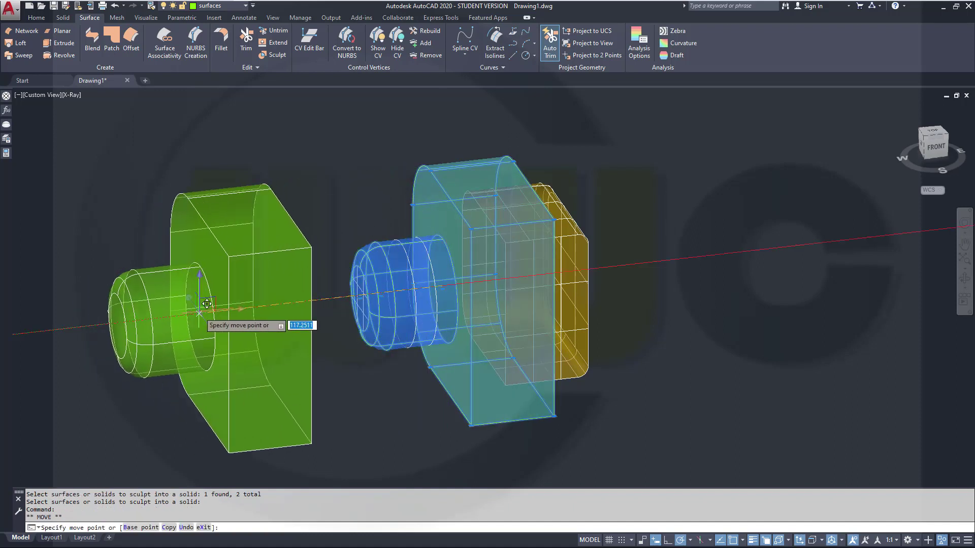
pyautogui.click(219, 306)
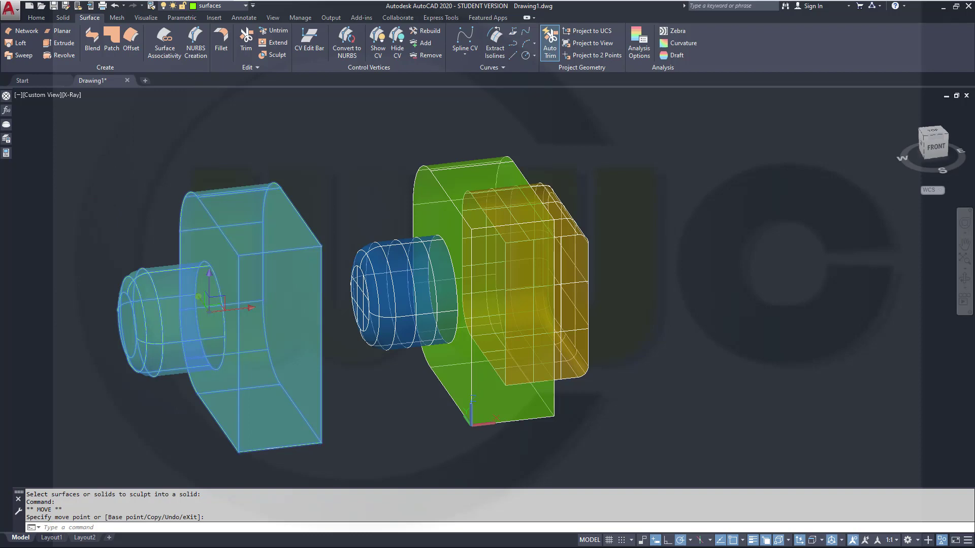
# Step: Delete the left sculpted solid and sculpt the yellow block with the green solid
pyautogui.press('Delete')
pyautogui.moveTo(330, 176)
pyautogui.keyDown('shift'); pyautogui.mouseDown(button='middle')
pyautogui.moveTo(335, 189)
pyautogui.moveTo(322, 192)
pyautogui.mouseUp(button='middle'); pyautogui.keyUp('shift')
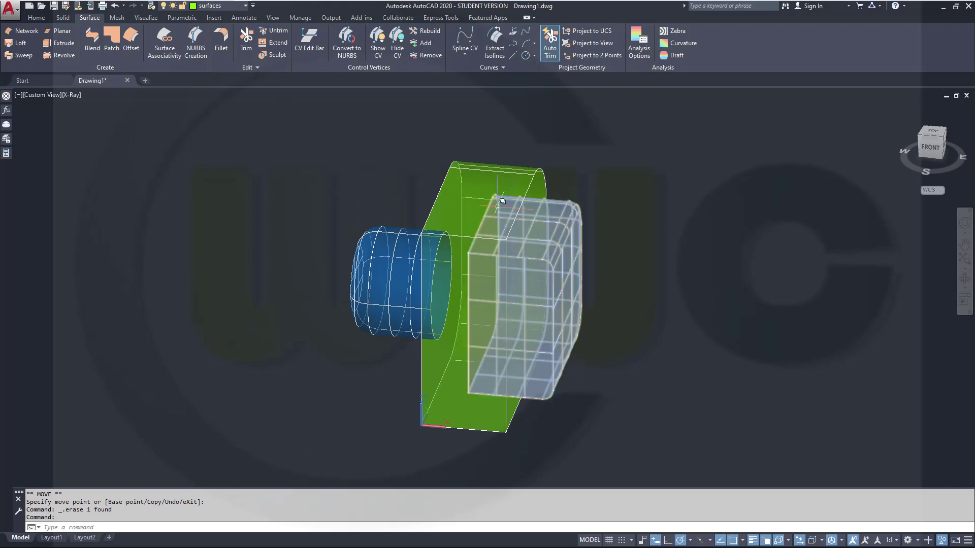
pyautogui.click(278, 56)
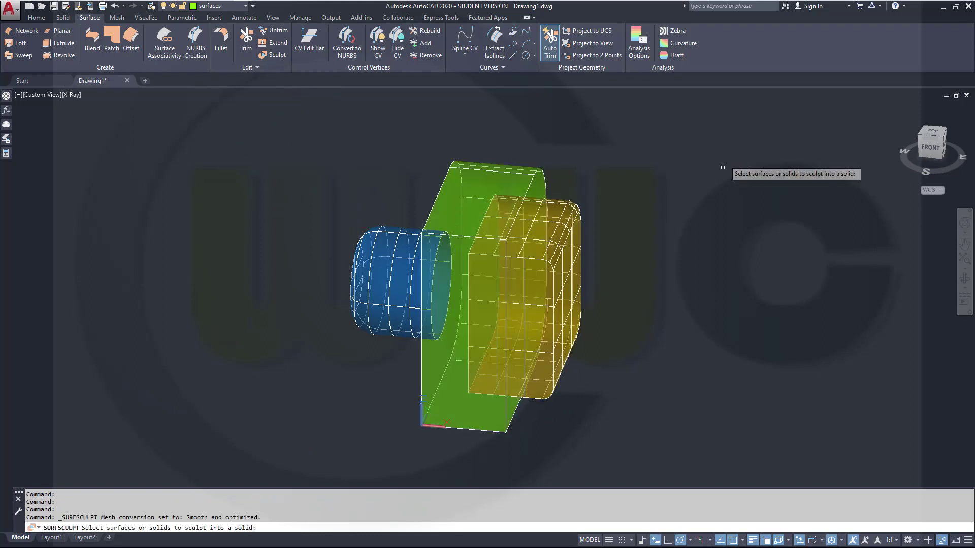
pyautogui.click(539, 302)
pyautogui.click(582, 340)
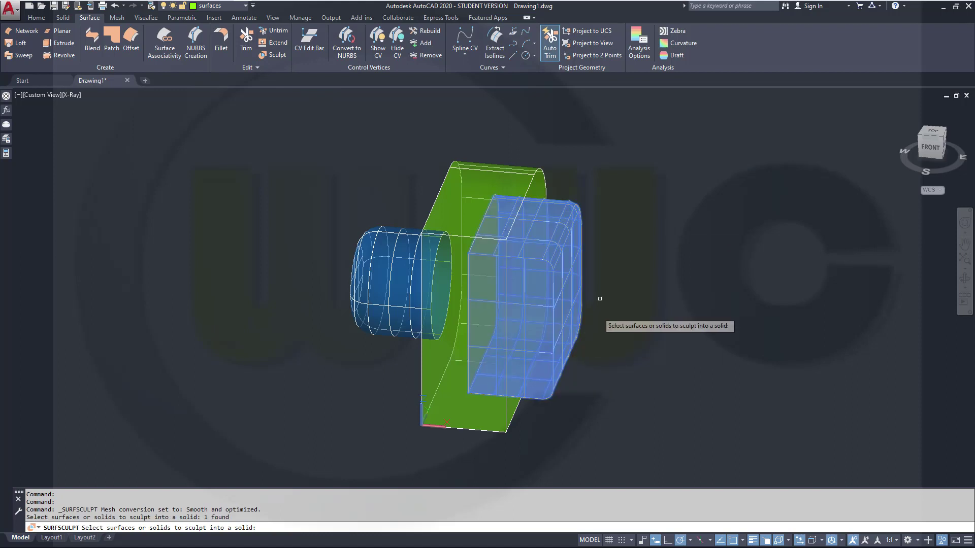
pyautogui.click(479, 175)
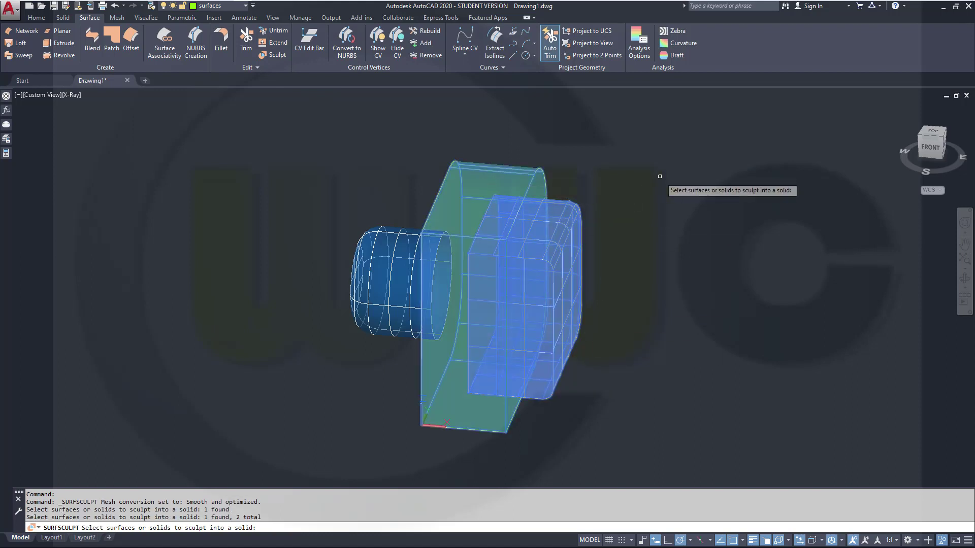
pyautogui.press('Return')
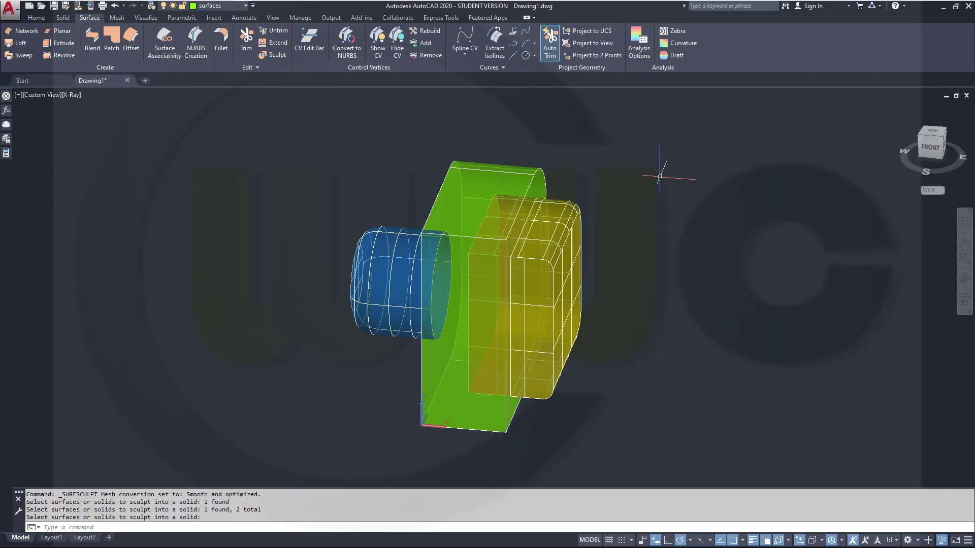
# Step: Move the new sculpted 3D solid off to the right along the X axis
pyautogui.click(470, 208)
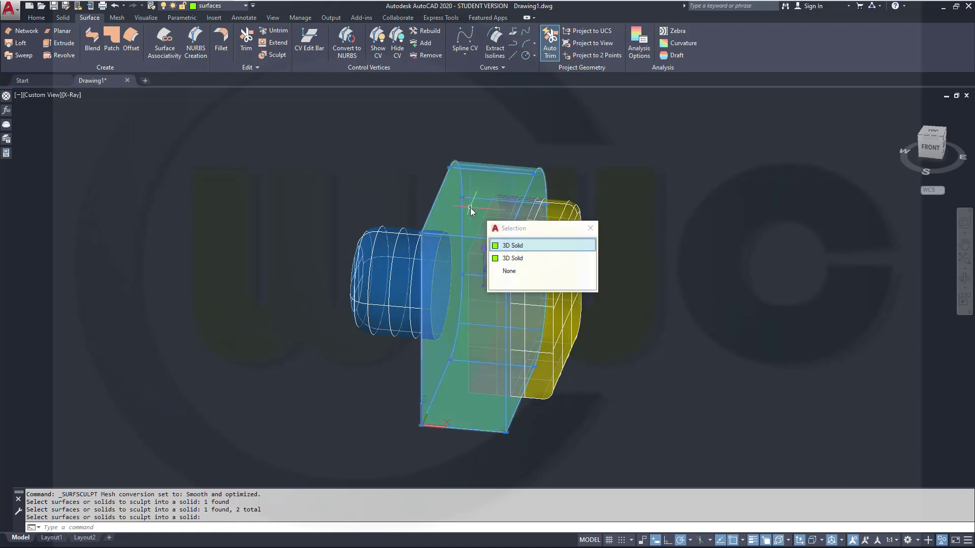
pyautogui.click(513, 259)
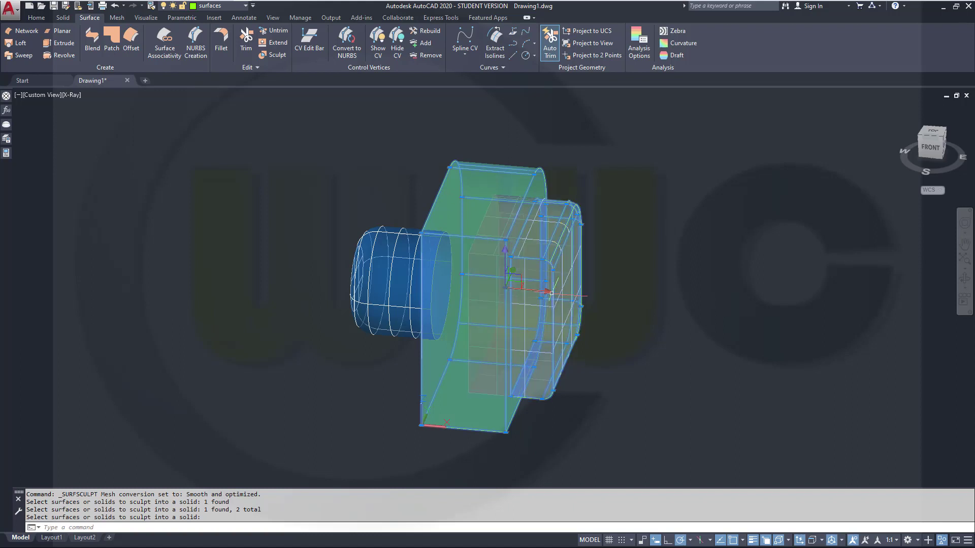
pyautogui.click(547, 293)
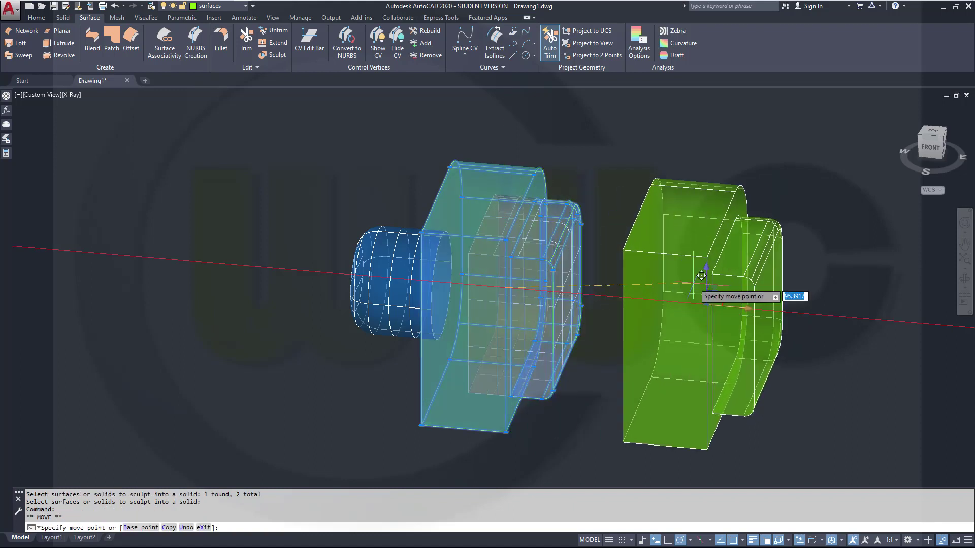
pyautogui.click(777, 229)
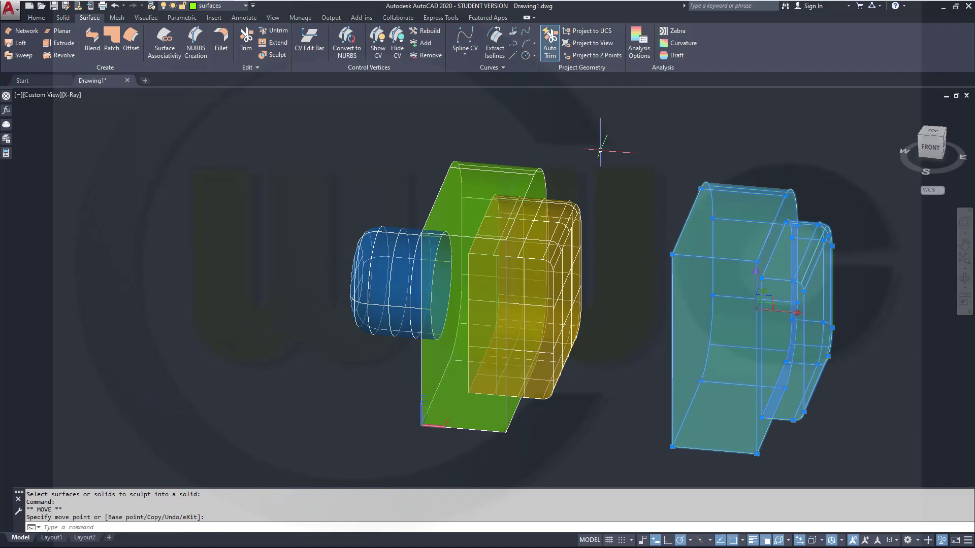
pyautogui.press('Escape')
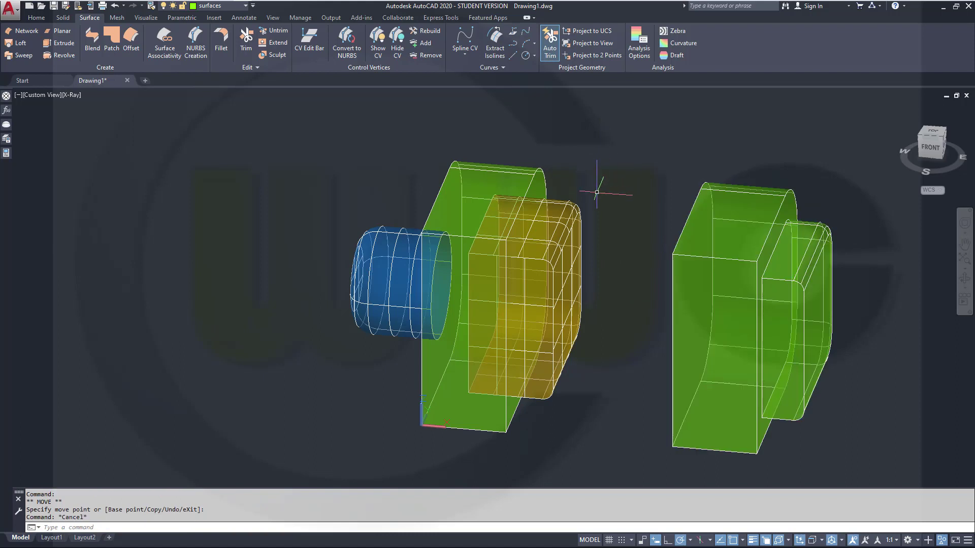